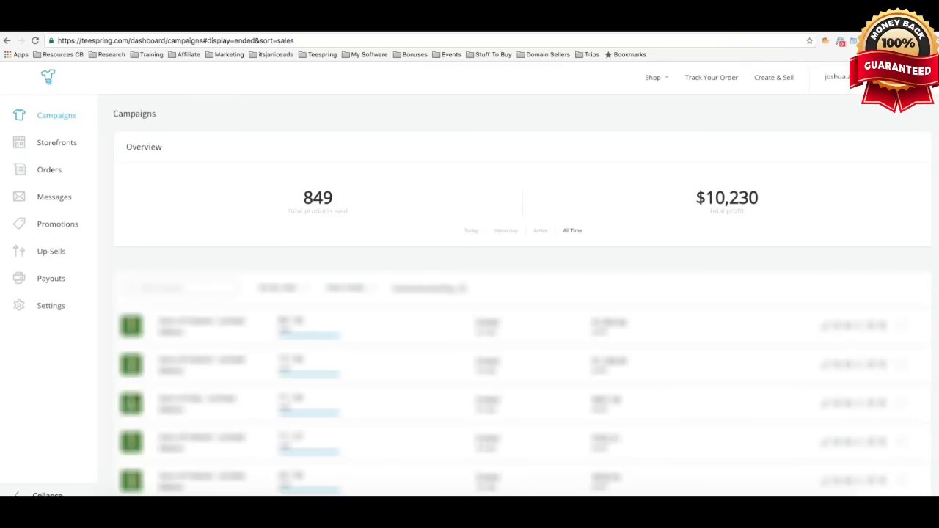
Search Google for "realtor association" in a new browser tab.
key(super+t)
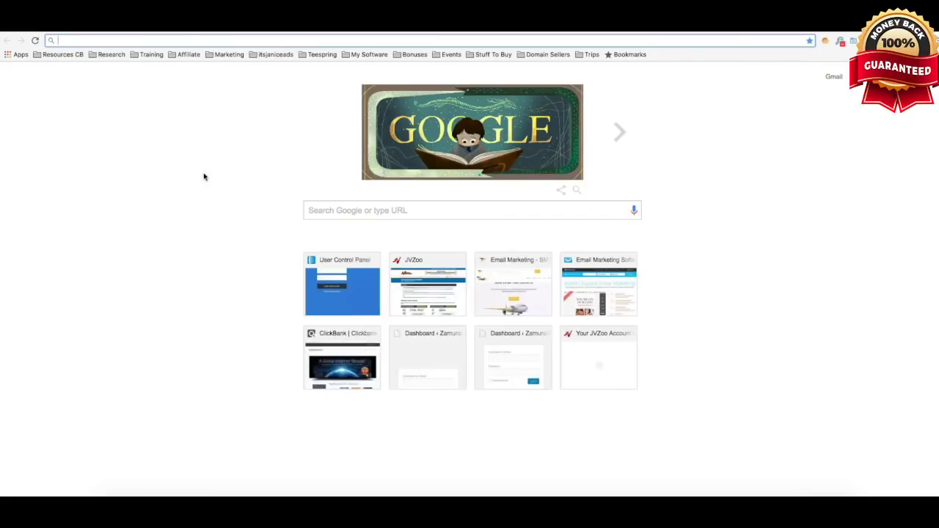
text(realtor )
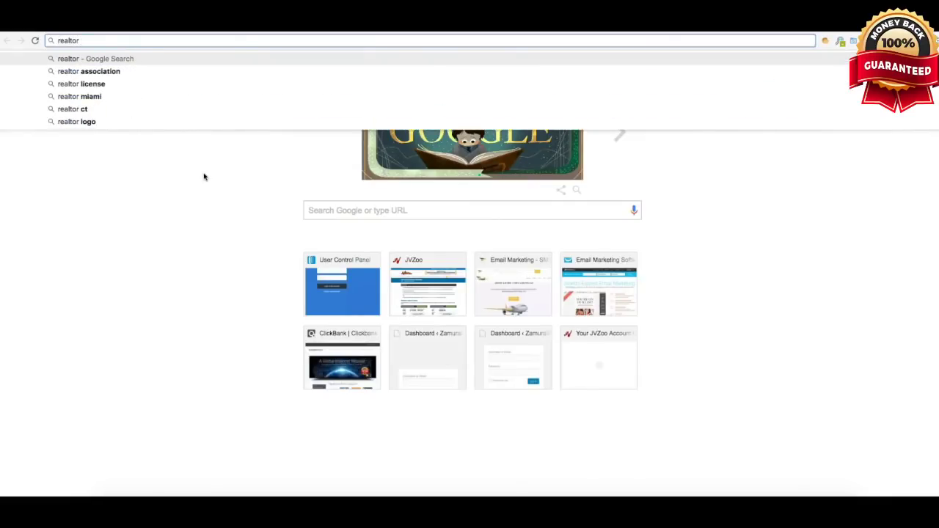
text(associ)
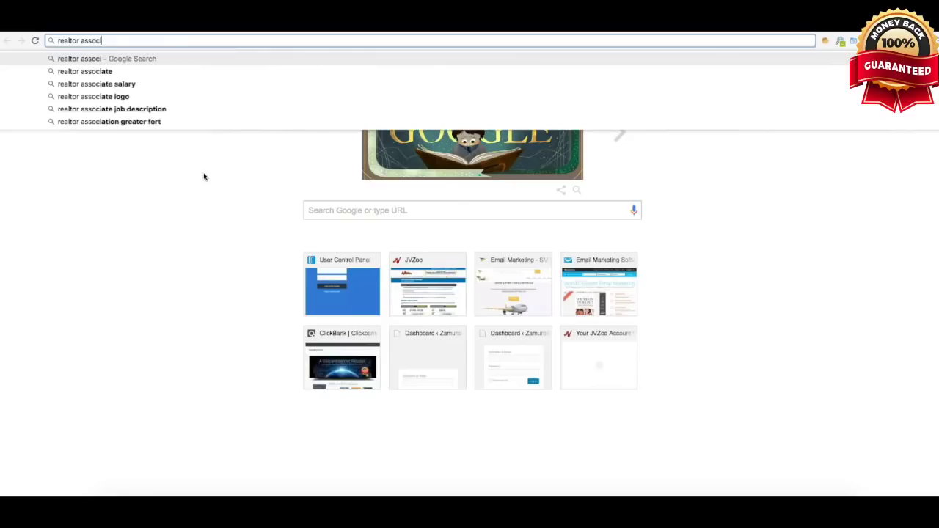
text(ation)
key(Return)
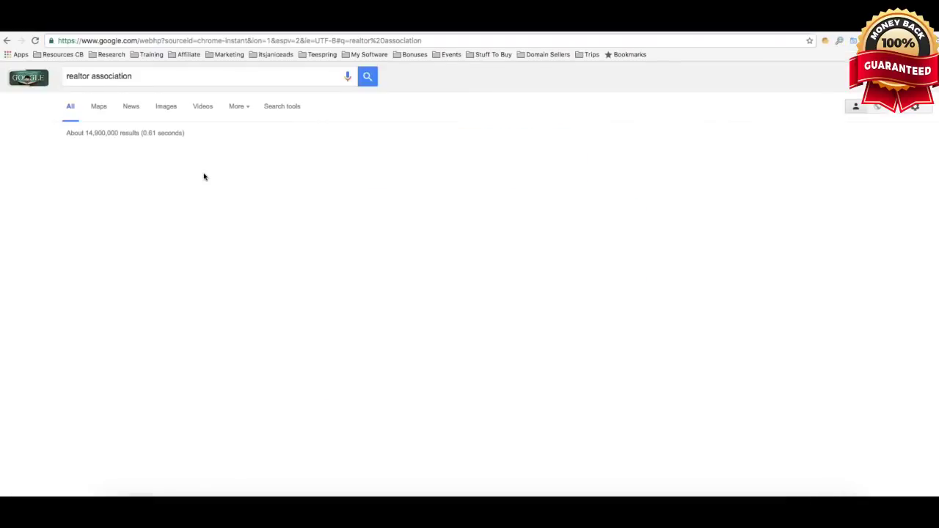
Examine the realtor association results for national, regional and city-level organizations.
click(121, 76)
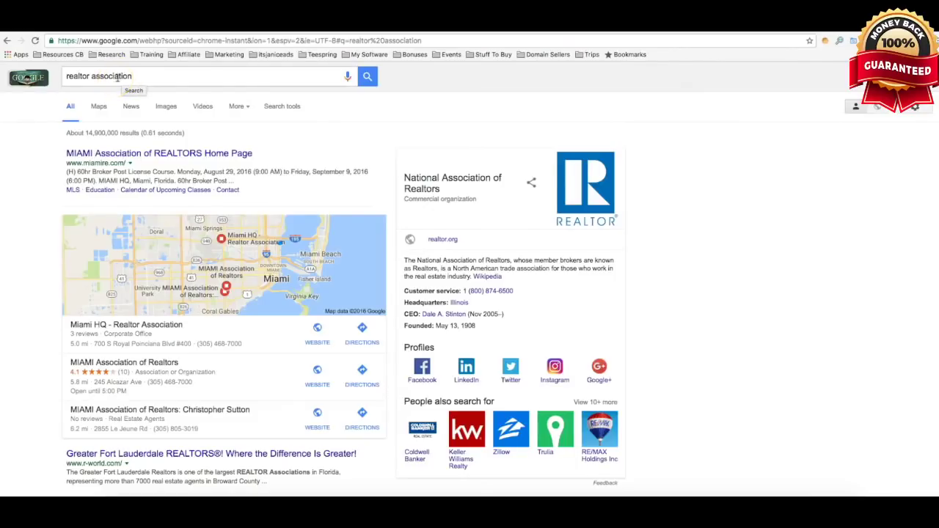
scroll(125, 77, down, 1)
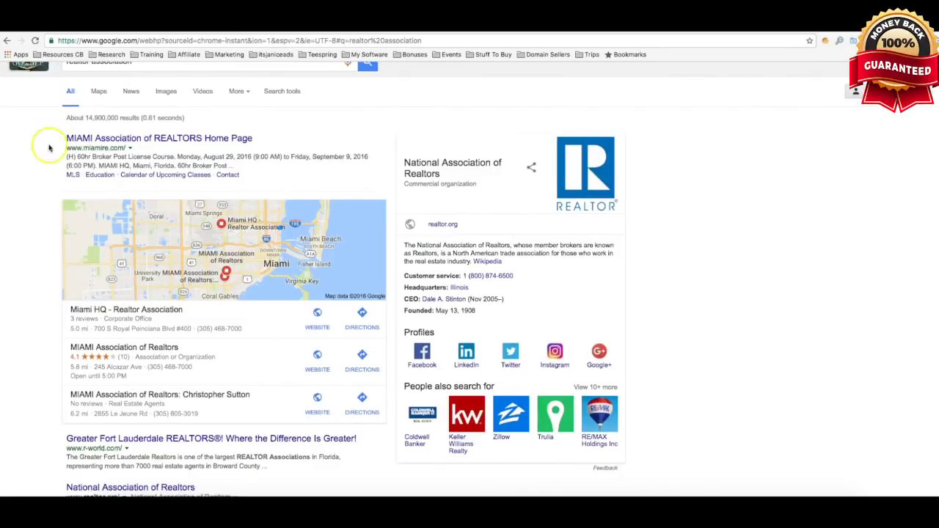
scroll(49, 149, down, 1)
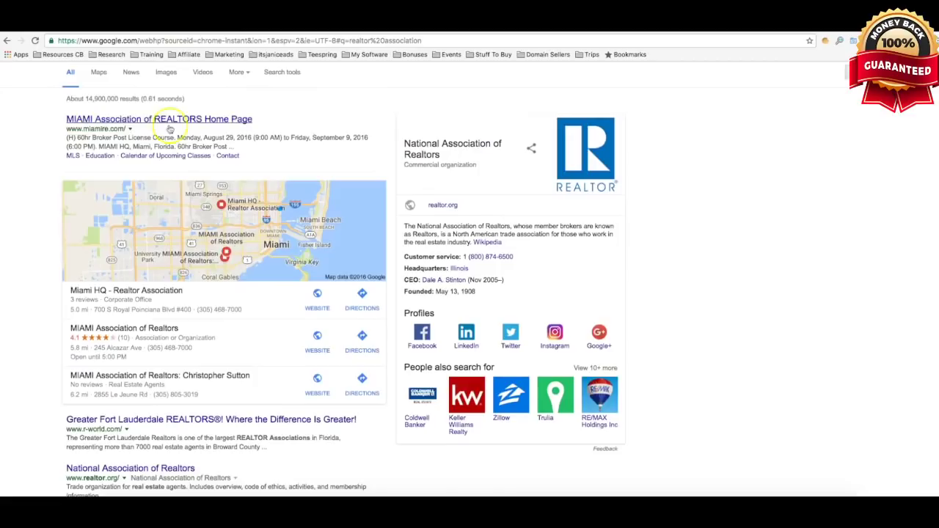
scroll(57, 193, down, 4)
scroll(57, 193, down, 4)
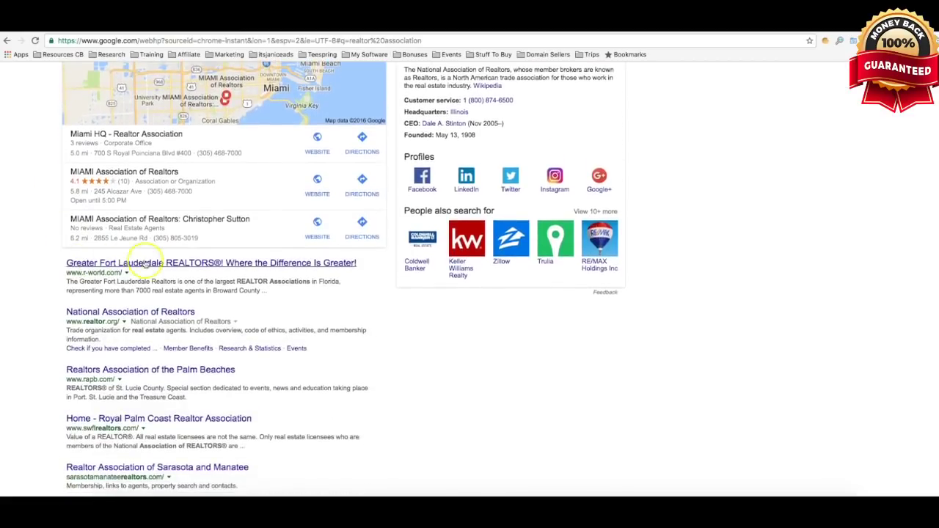
scroll(224, 268, up, 8)
scroll(225, 271, up, 2)
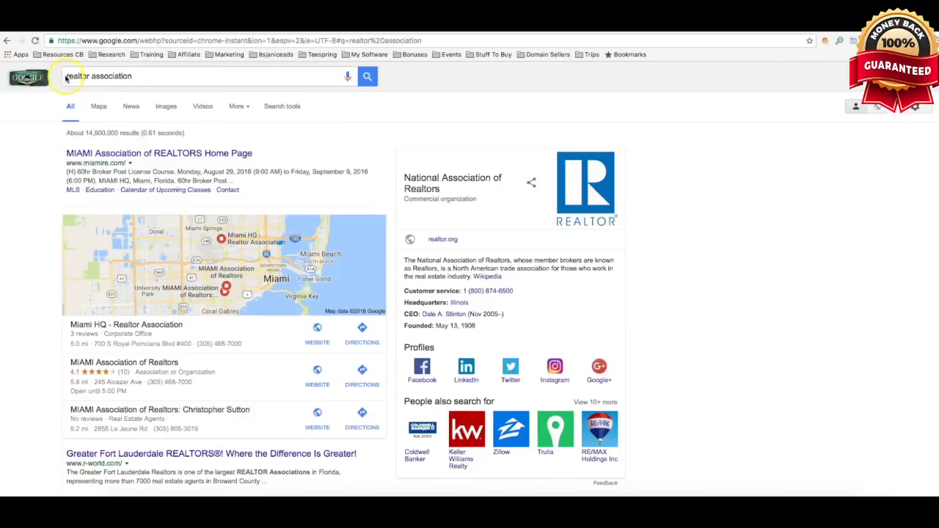
click(127, 77)
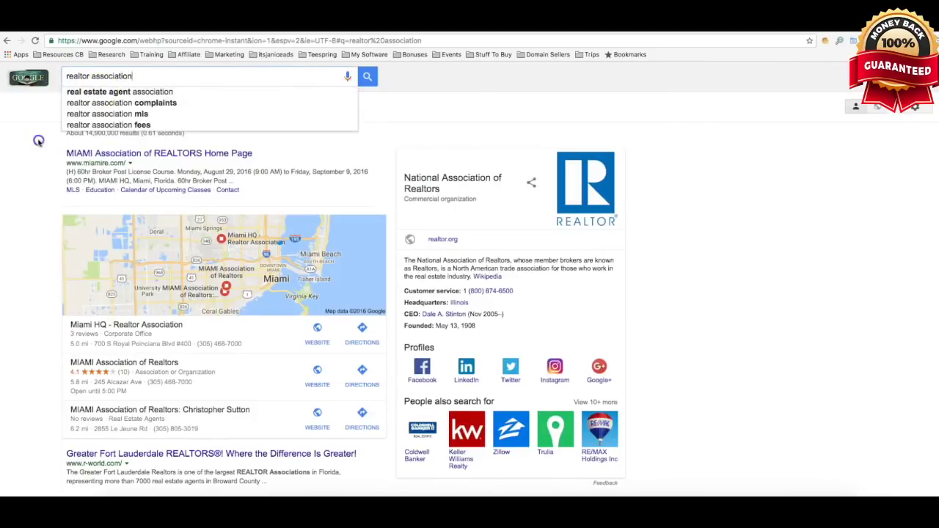
scroll(35, 162, down, 1)
scroll(35, 163, up, 1)
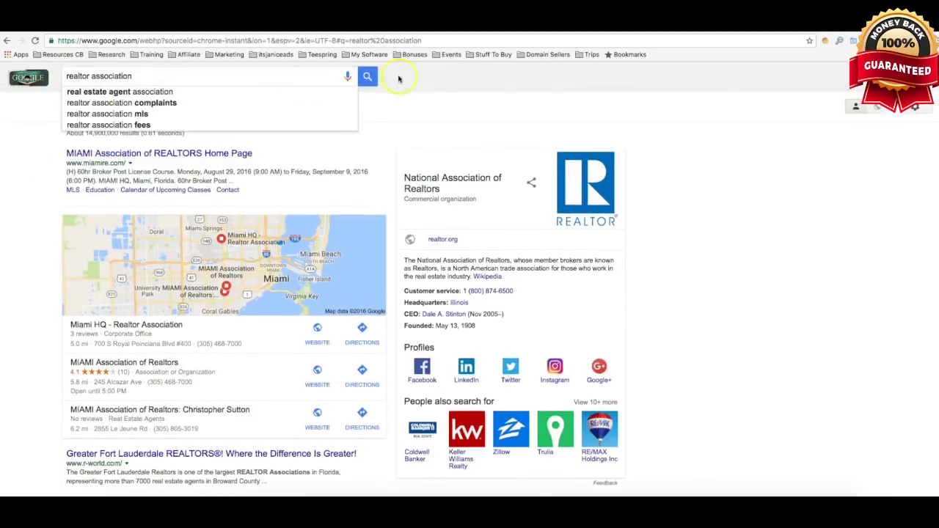
click(165, 141)
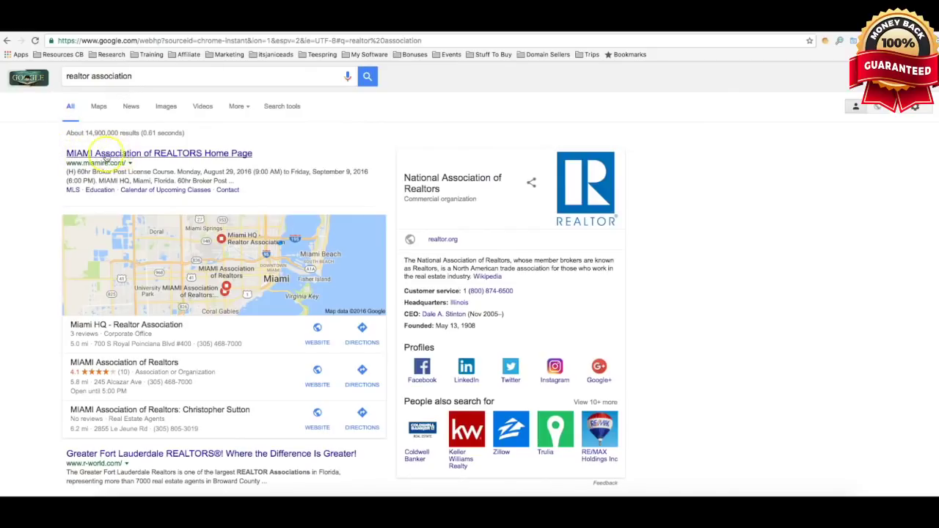
scroll(85, 155, down, 3)
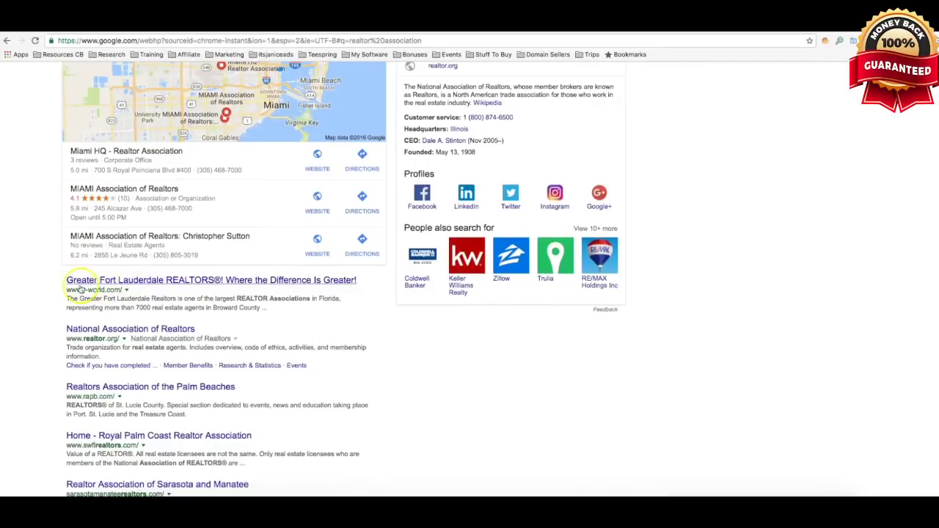
scroll(103, 285, down, 1)
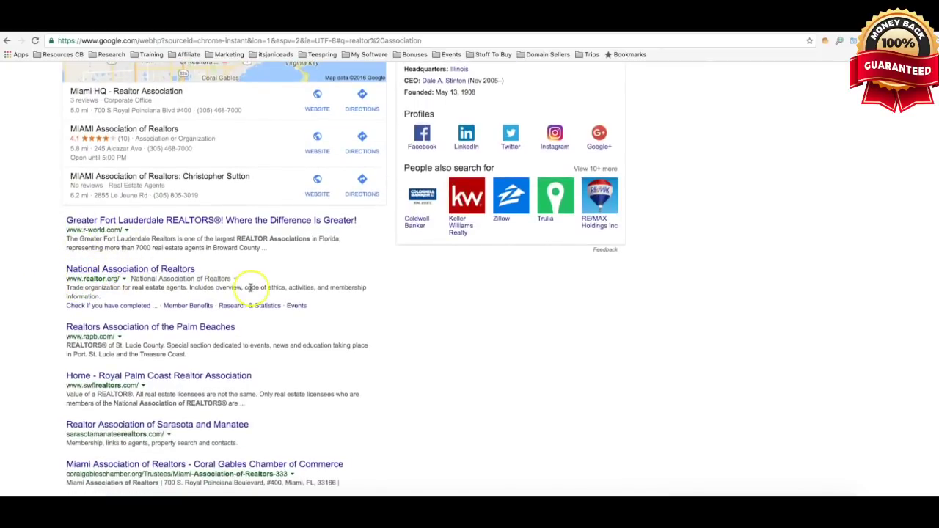
Search Google for "teacher association" and look through the organizations in the results.
scroll(249, 287, up, 4)
triple_click(116, 75)
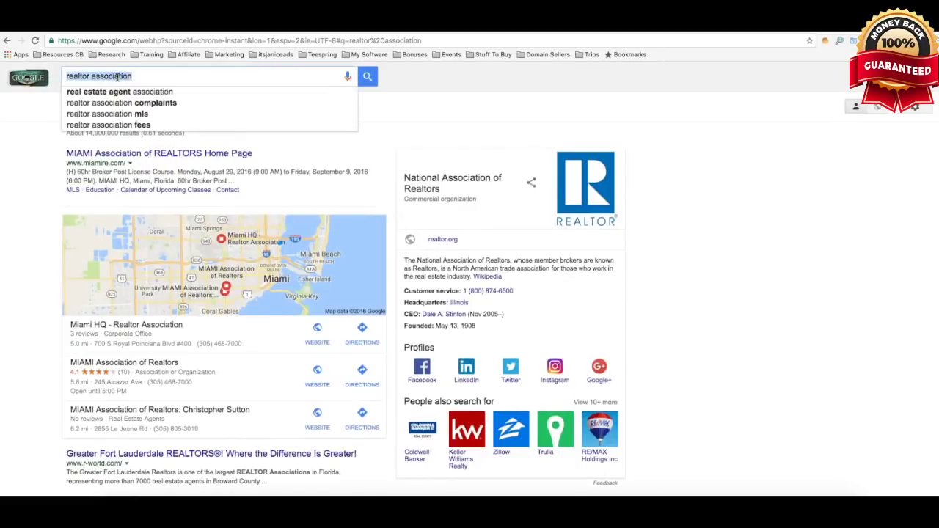
text(teacher as)
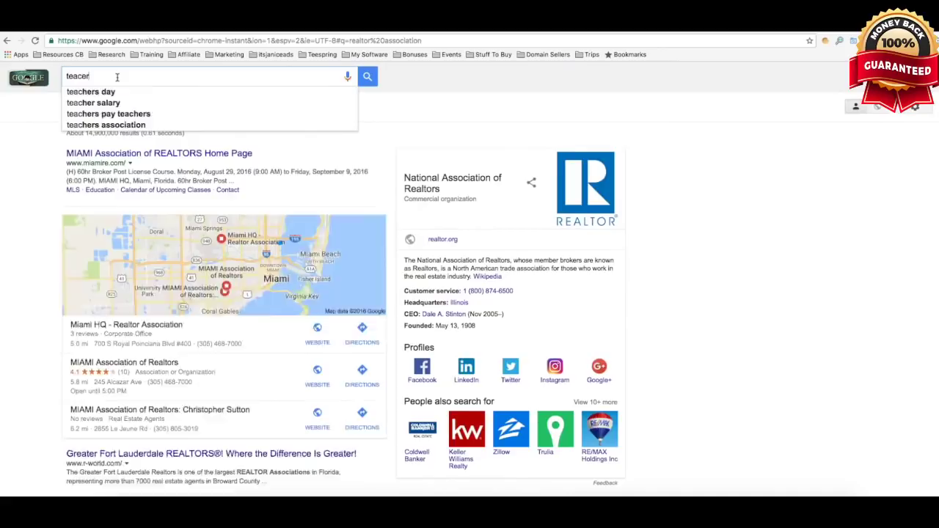
text(so)
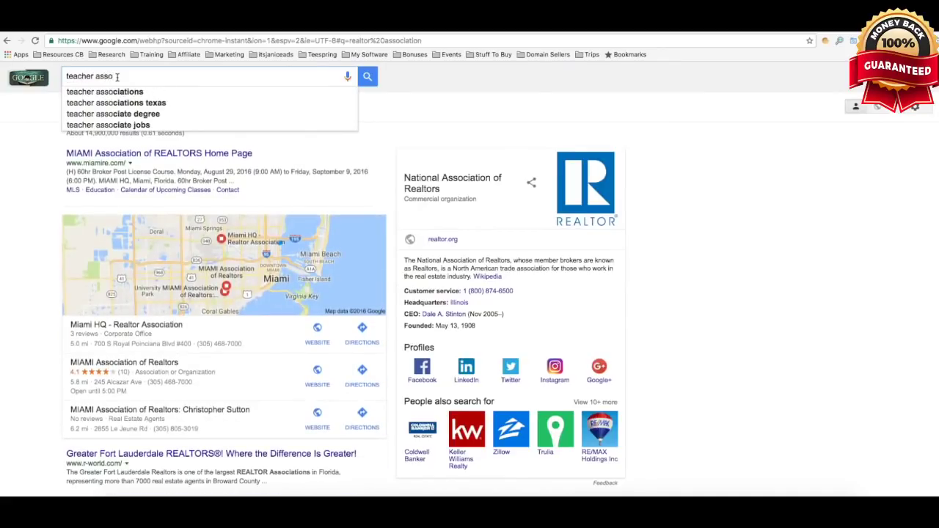
text(ciation)
key(Return)
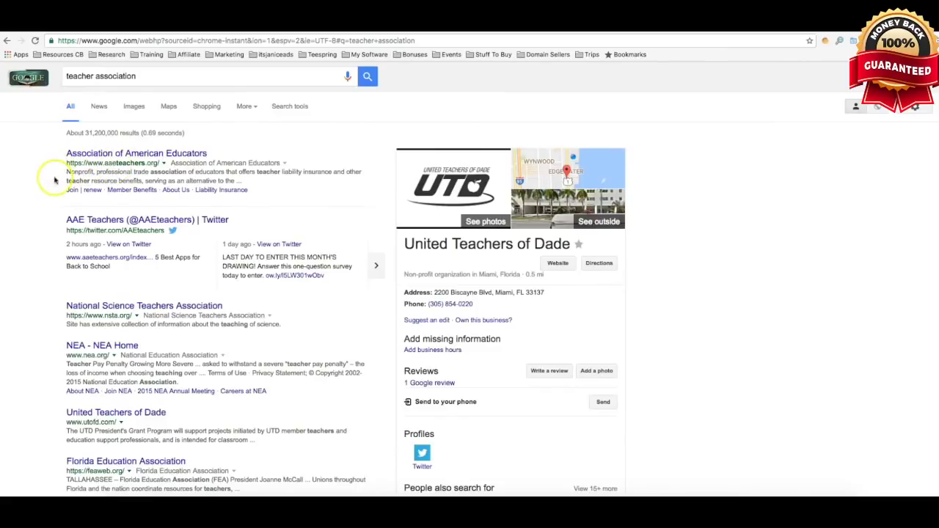
scroll(53, 194, down, 2)
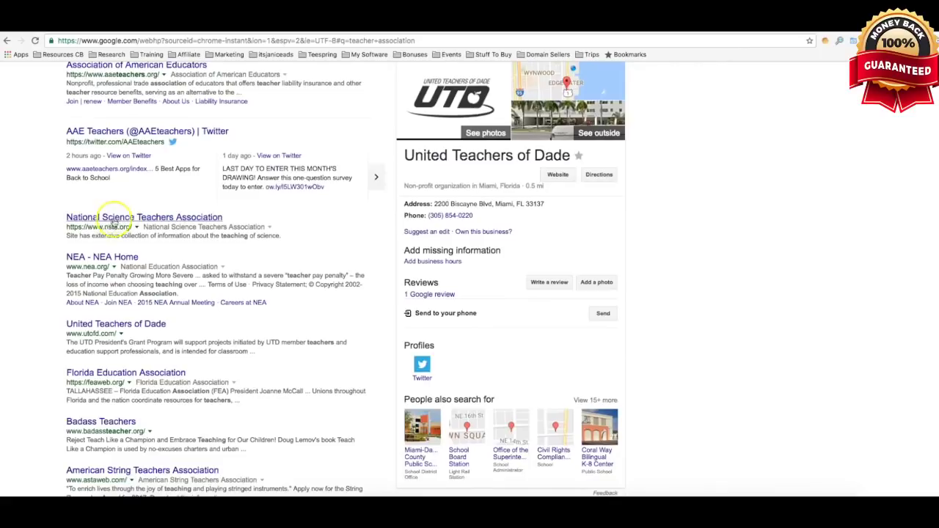
scroll(52, 222, down, 1)
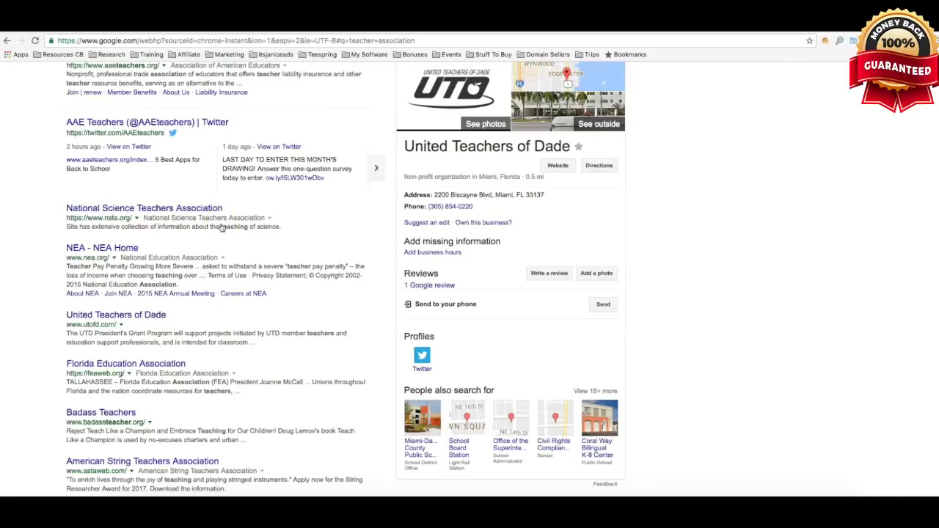
Narrow the Google search to "math teacher association".
scroll(220, 227, up, 3)
triple_click(96, 75)
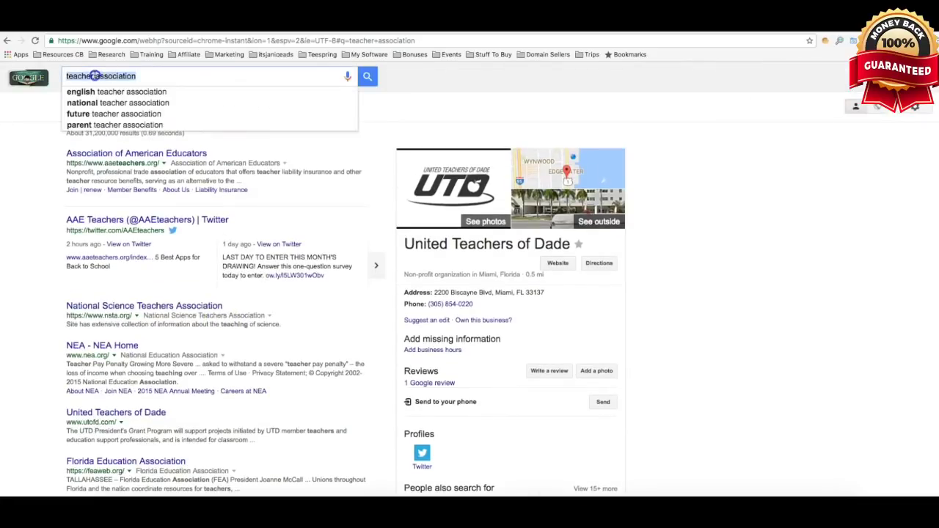
text(math )
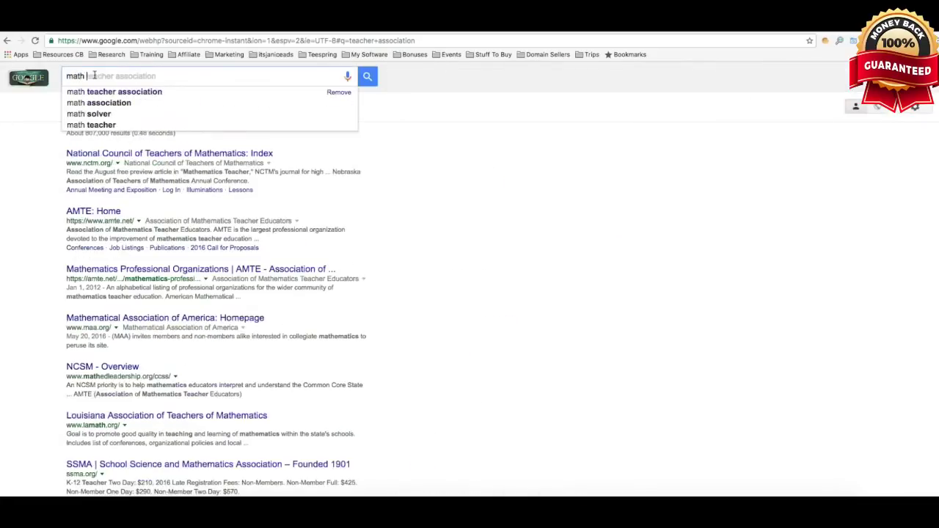
text(t)
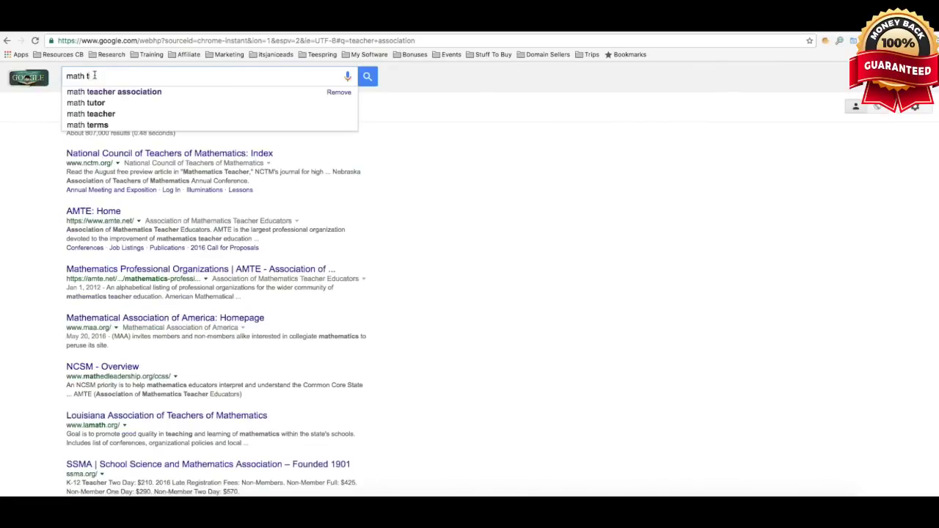
text(eacher)
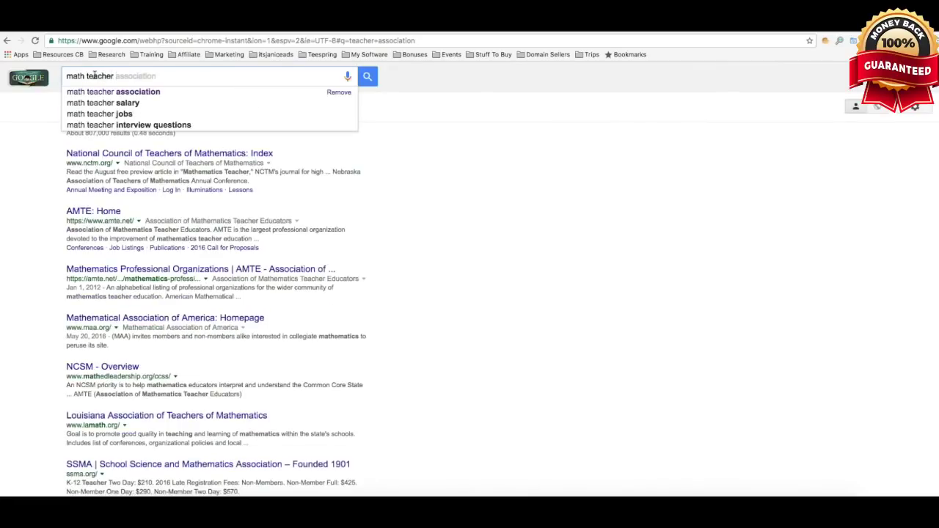
key(Return)
click(121, 76)
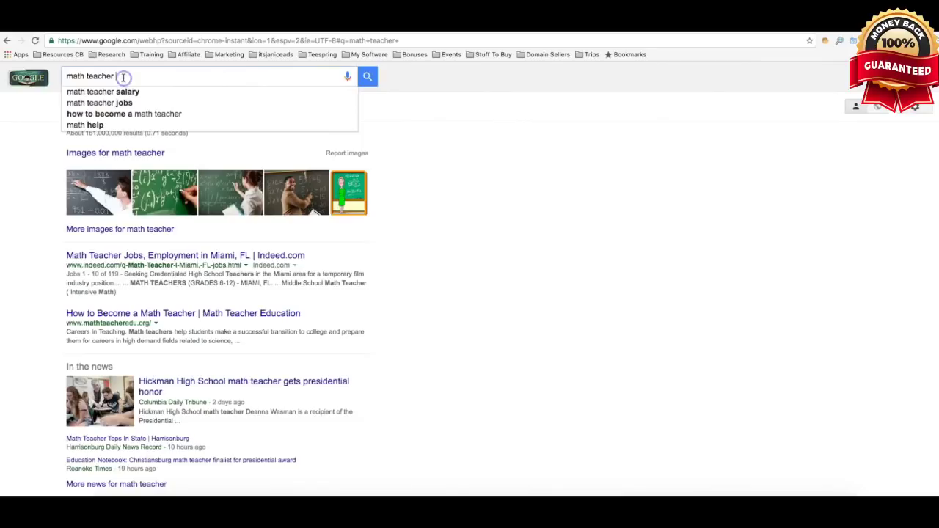
text(associ)
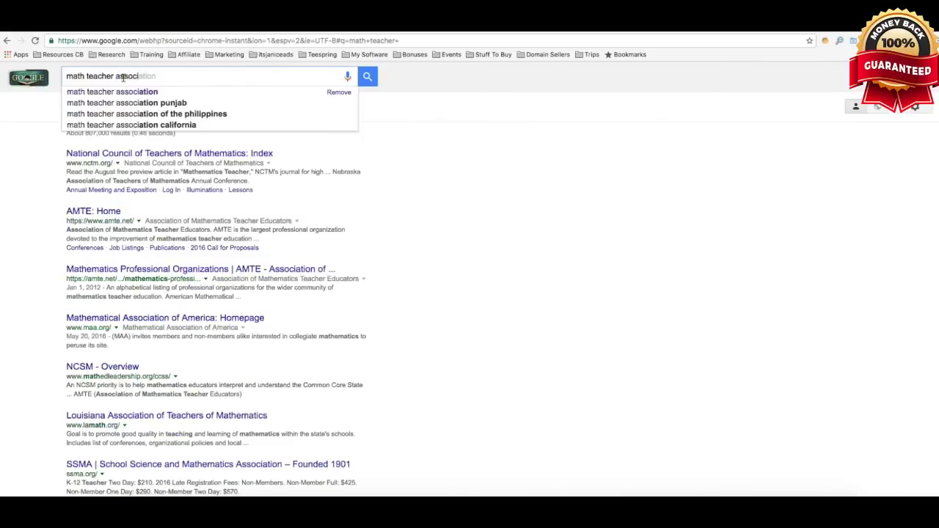
text(ation)
key(Return)
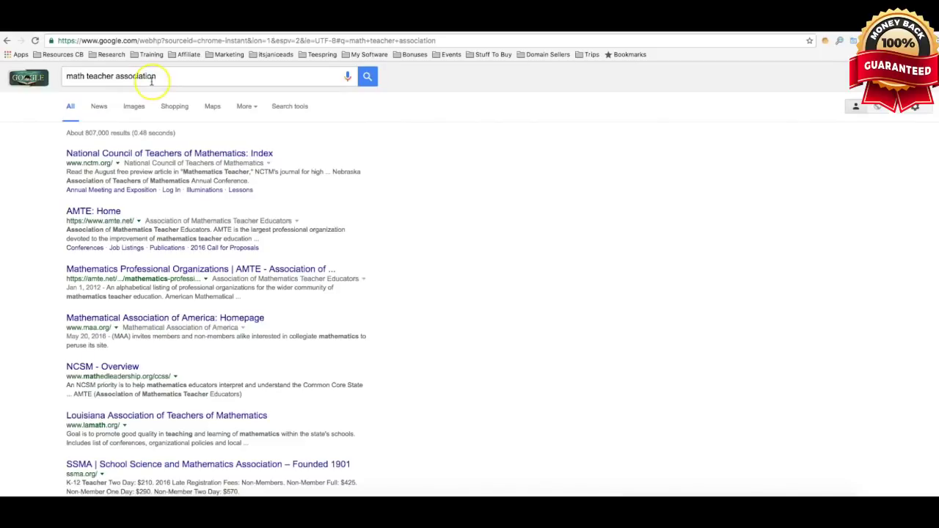
Examine the math teacher association results for organizations specific to mathematics teachers.
click(69, 80)
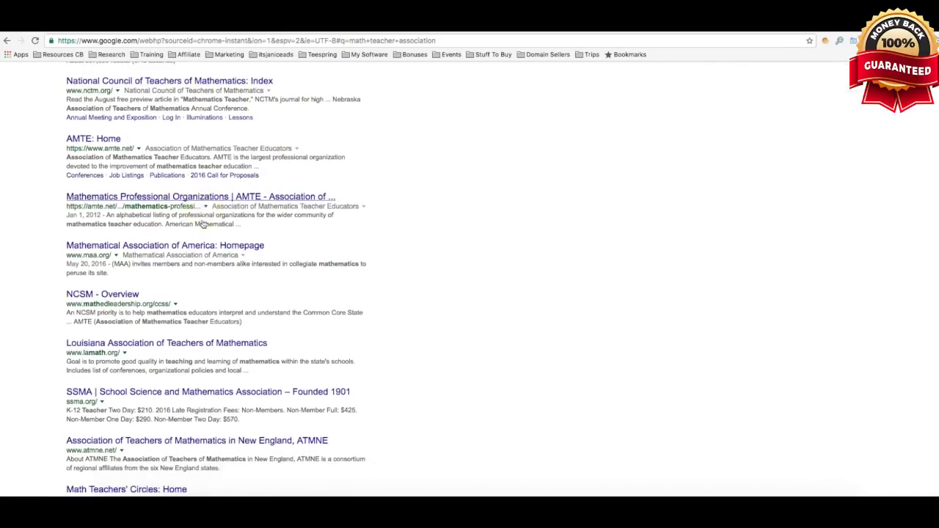
scroll(213, 196, down, 2)
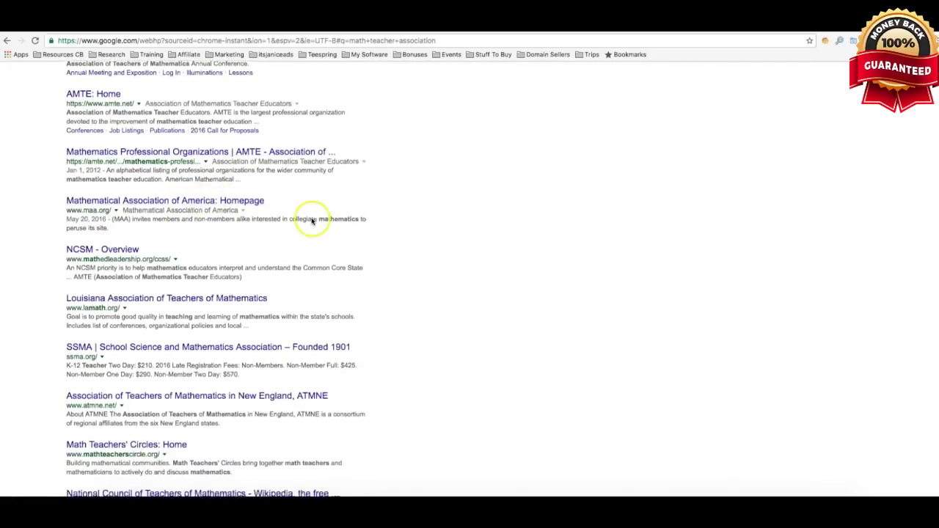
scroll(220, 216, down, 2)
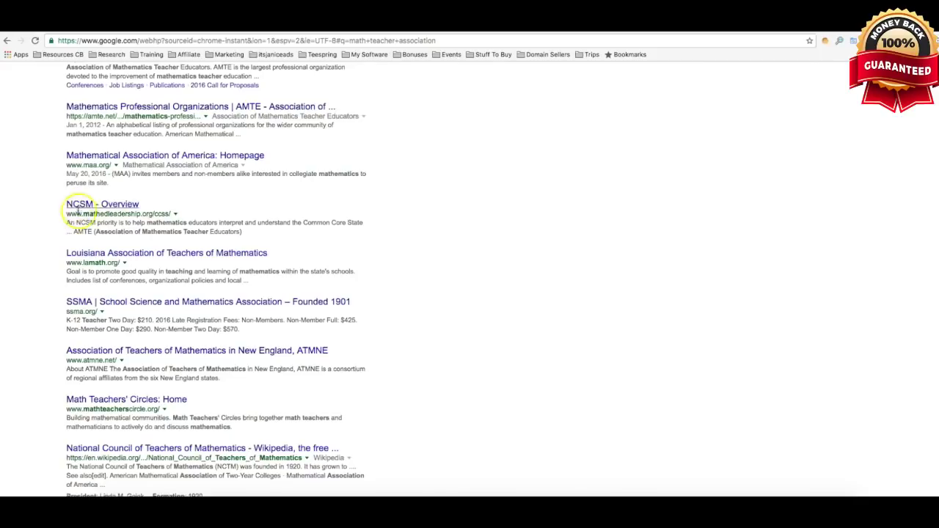
scroll(87, 207, down, 1)
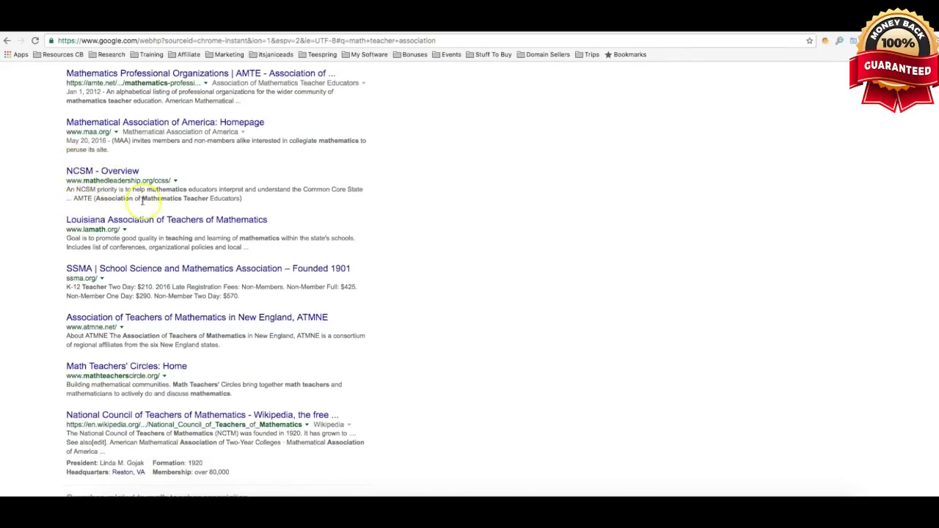
scroll(143, 212, down, 1)
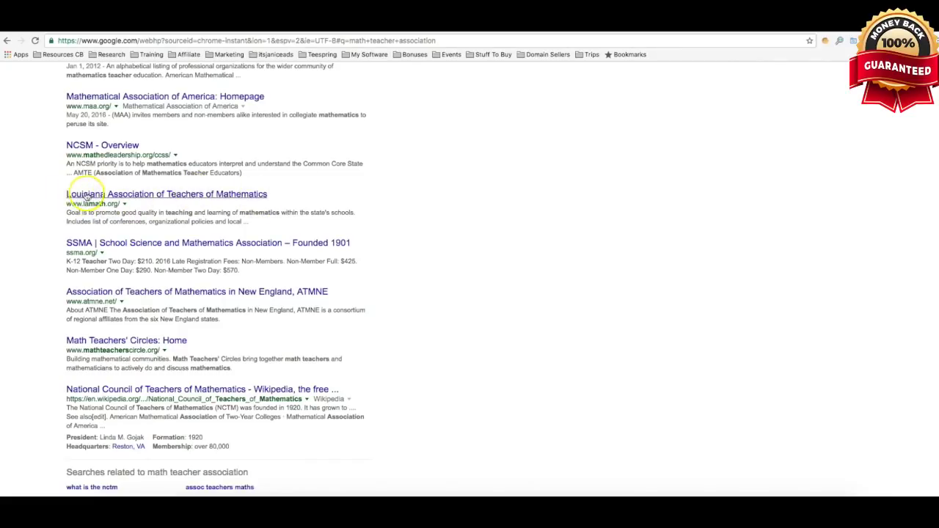
scroll(52, 218, down, 1)
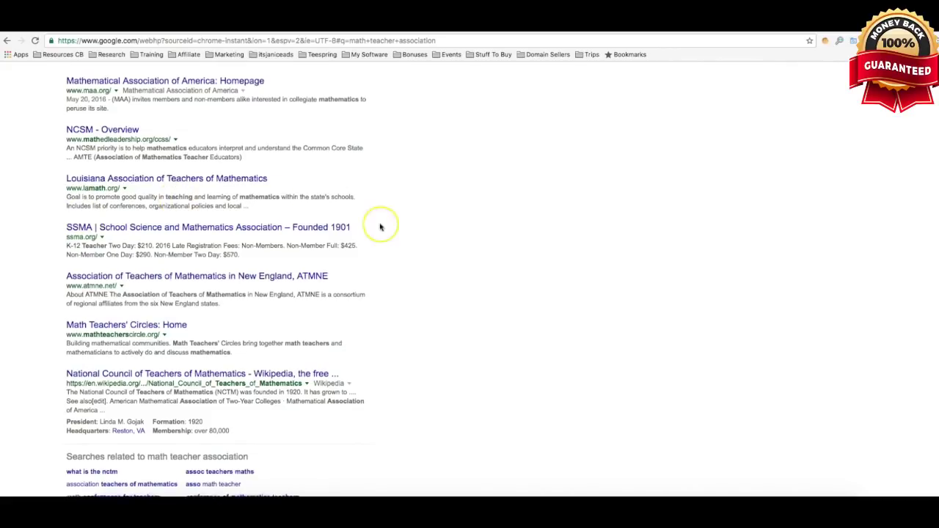
scroll(380, 226, down, 2)
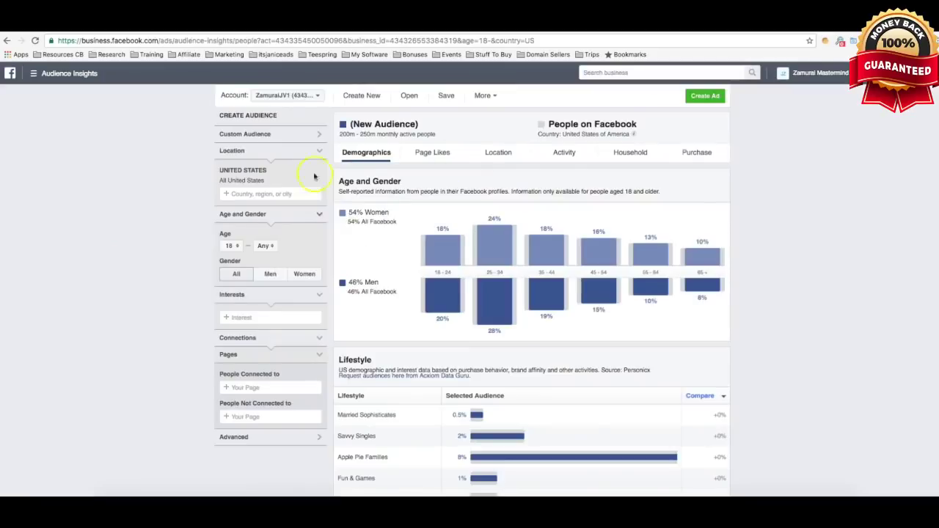
Add "National Council of Teachers of Mathematics" as an interest for the United States audience.
click(247, 318)
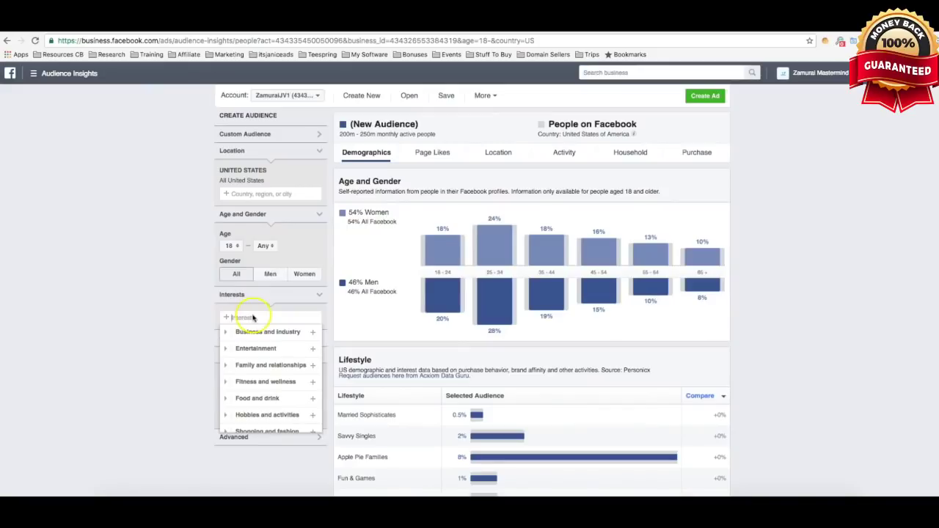
text(National Council of Teachers of Mathematics)
key(Return)
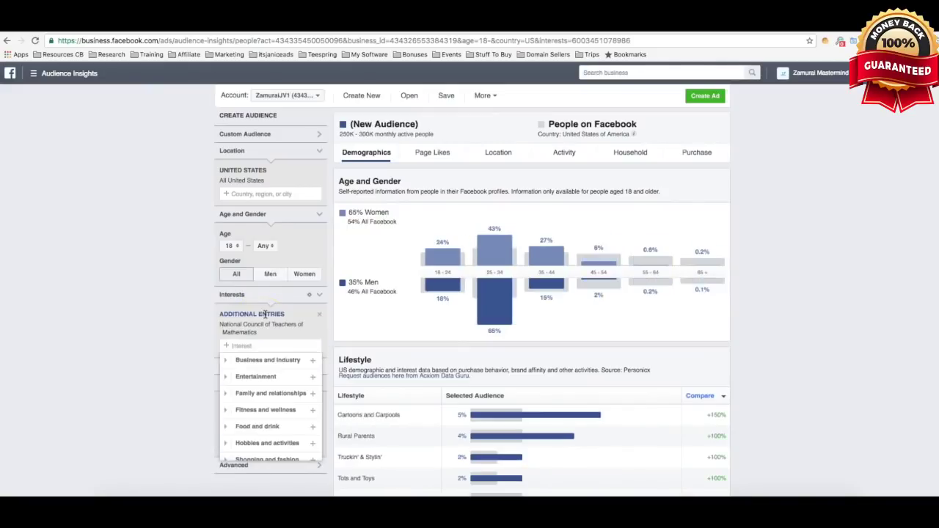
click(201, 327)
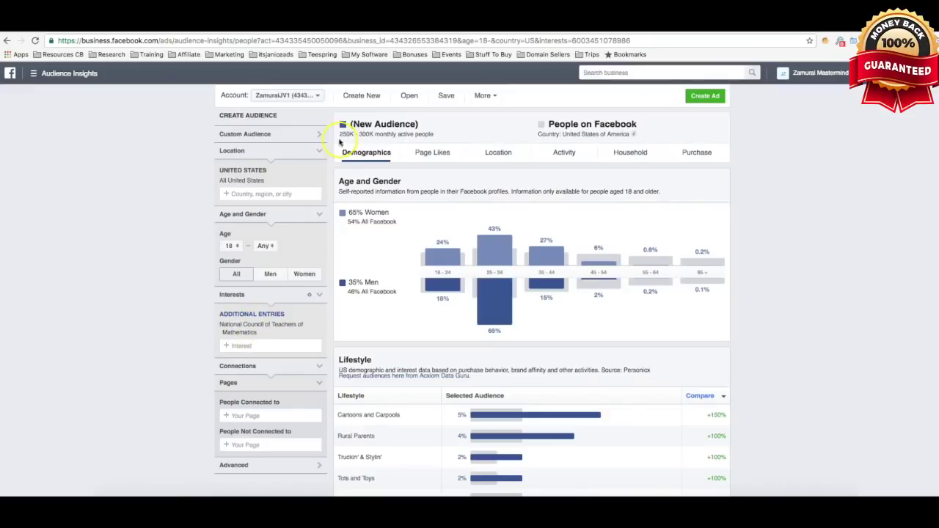
Examine the new audience's monthly active people and its age and gender breakdown.
drag(339, 134, 432, 132)
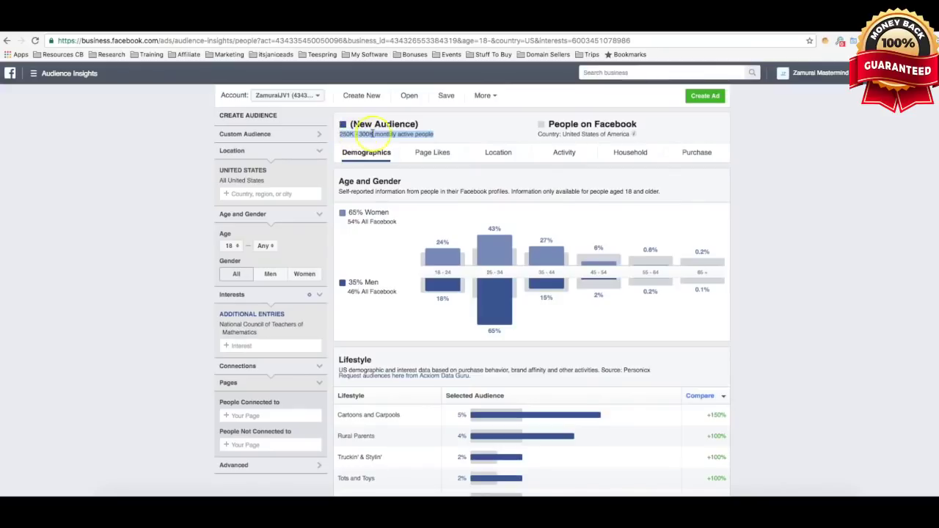
scroll(477, 210, down, 1)
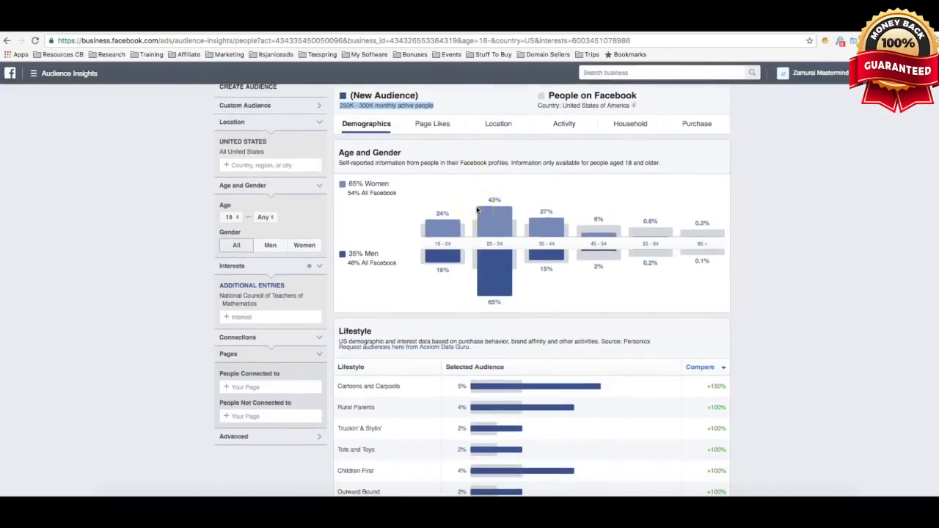
mouse_move(456, 209)
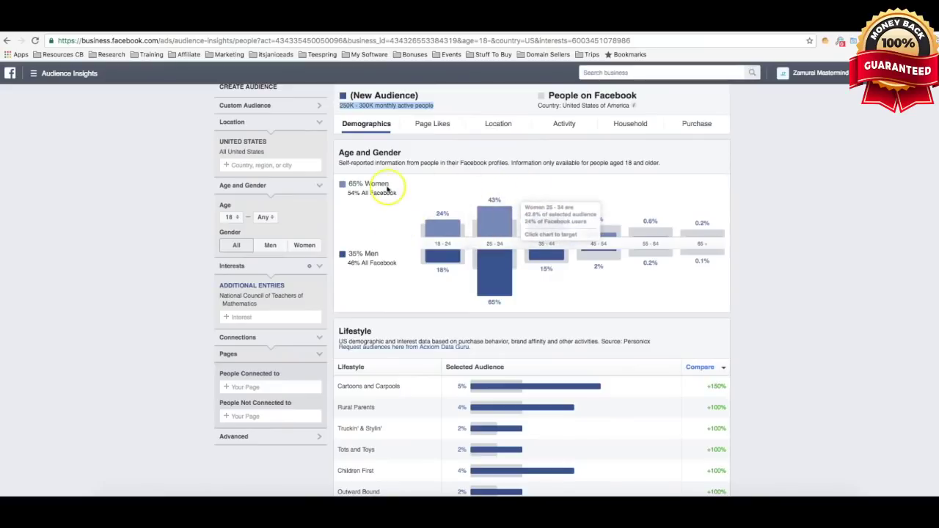
drag(389, 184, 355, 185)
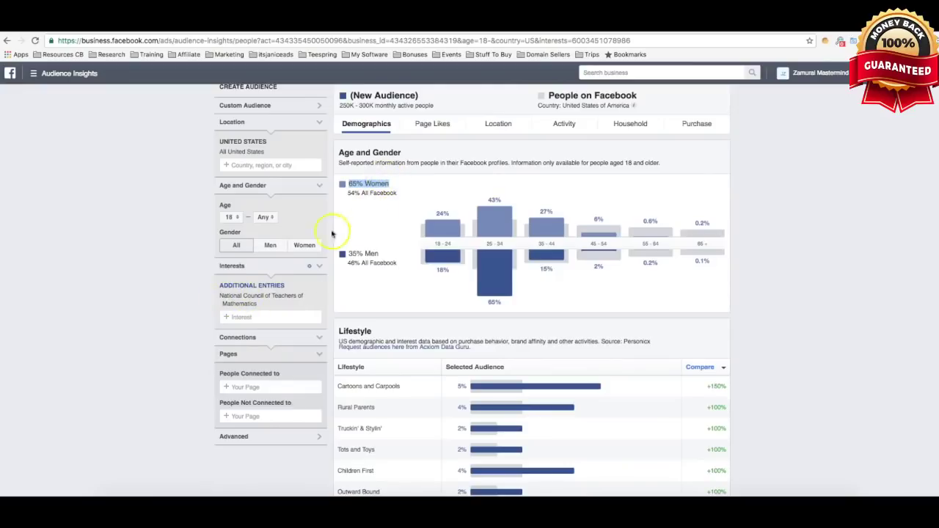
click(402, 204)
click(773, 170)
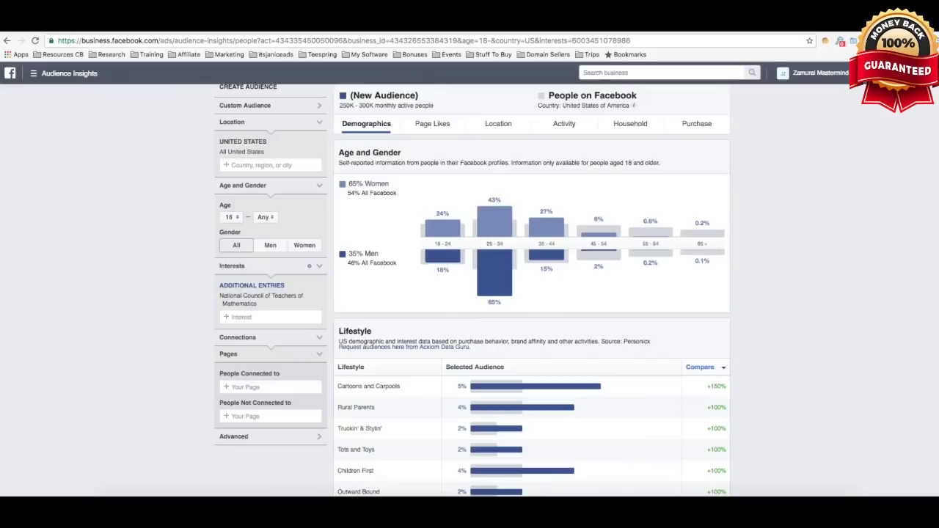
Return to the Google results for "math teacher association" and look for other mathematics teacher associations, including regional ones such as New England.
key(ctrl+Tab)
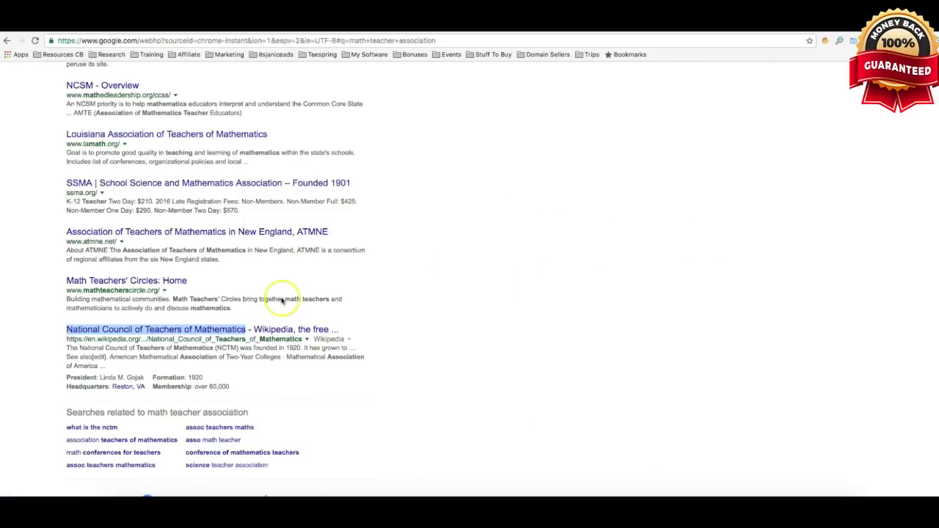
scroll(281, 297, down, 2)
scroll(281, 301, up, 5)
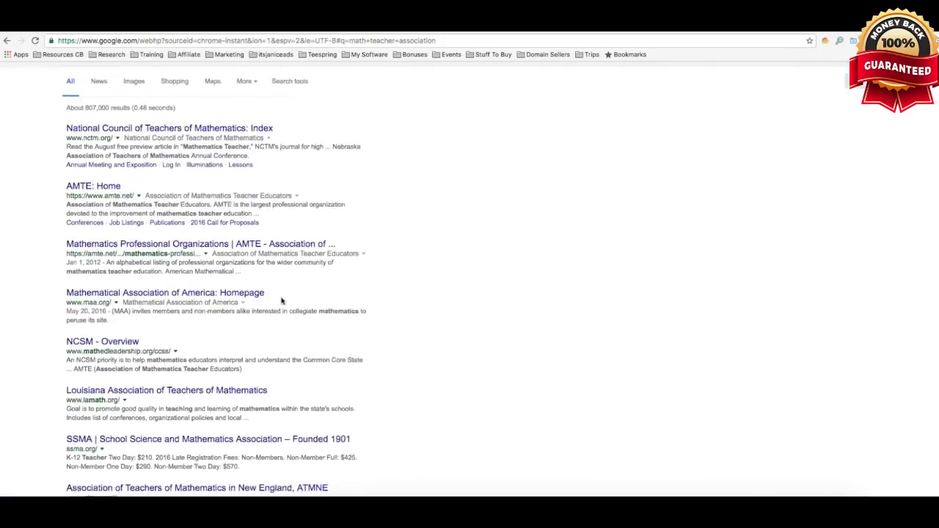
scroll(192, 218, down, 7)
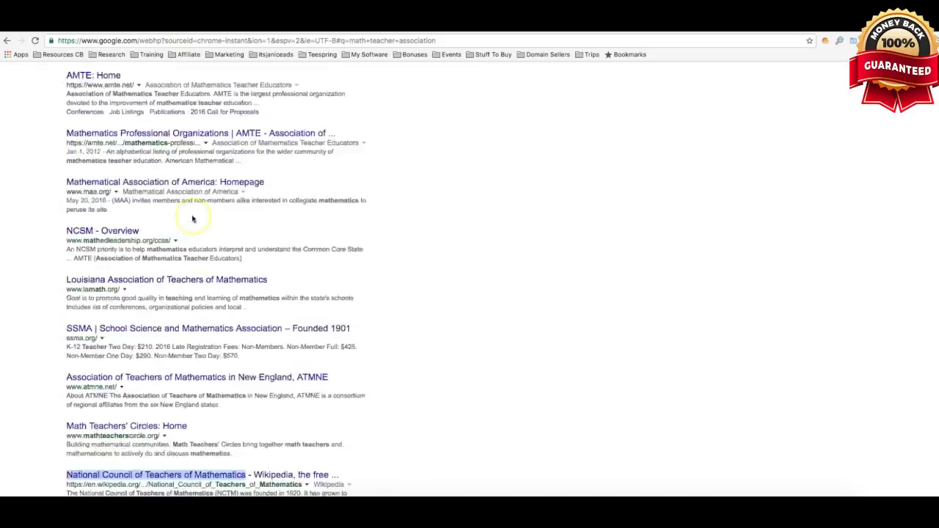
scroll(193, 218, down, 1)
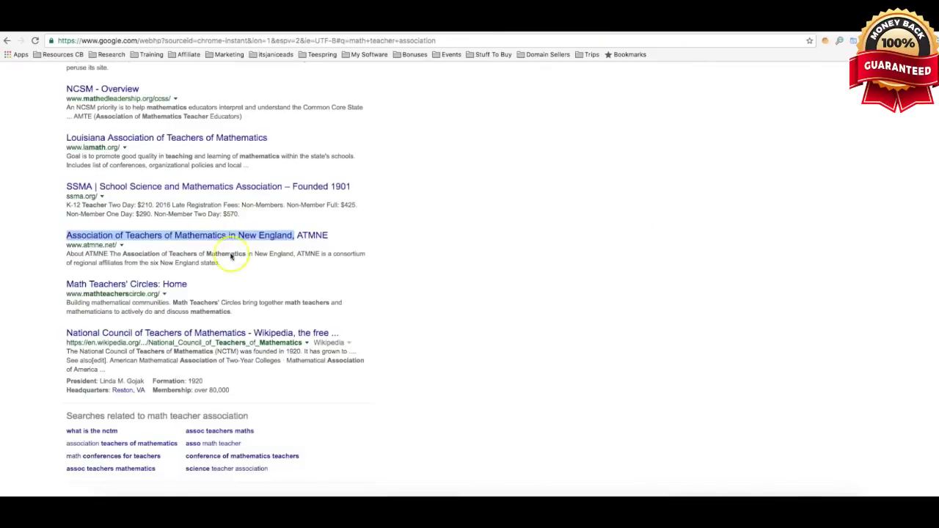
scroll(231, 256, up, 1)
scroll(230, 256, up, 1)
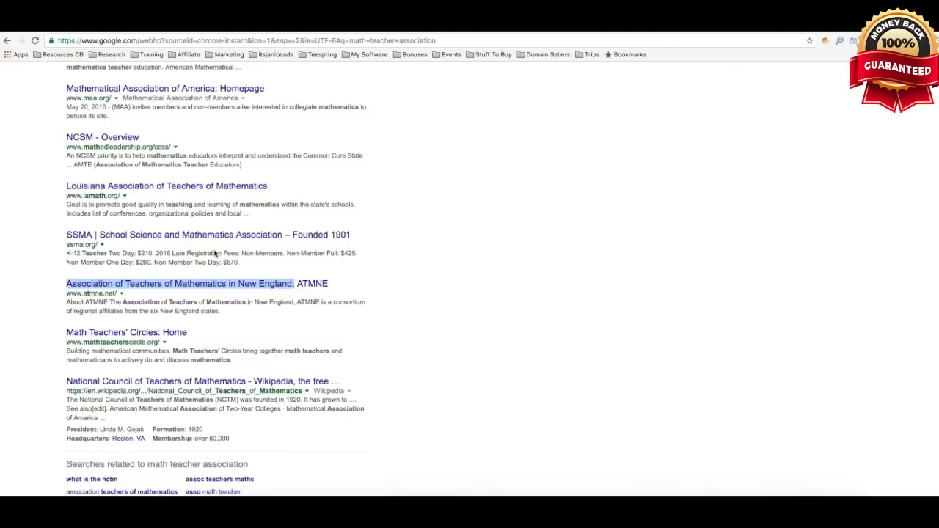
Recheck the audience size in Facebook Audience Insights and review the Google association results again.
key(ctrl+Tab)
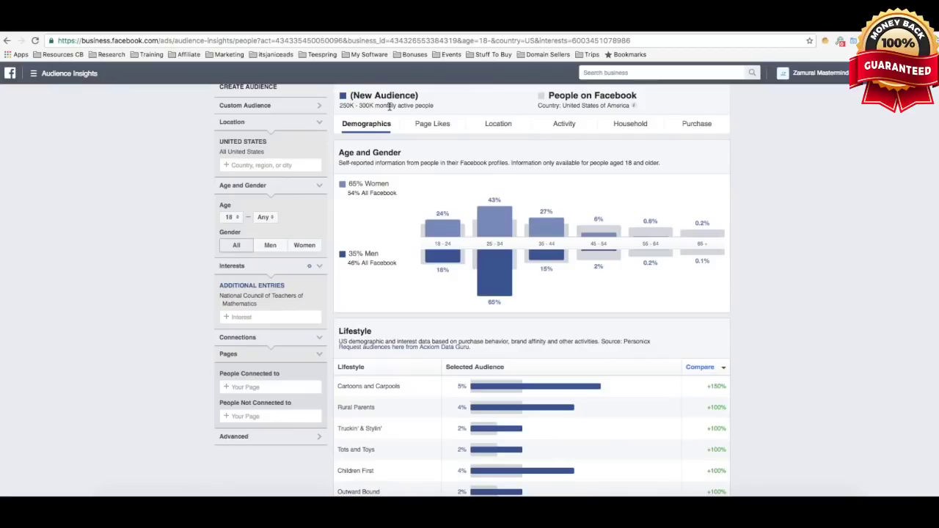
click(360, 106)
key(ctrl+Tab)
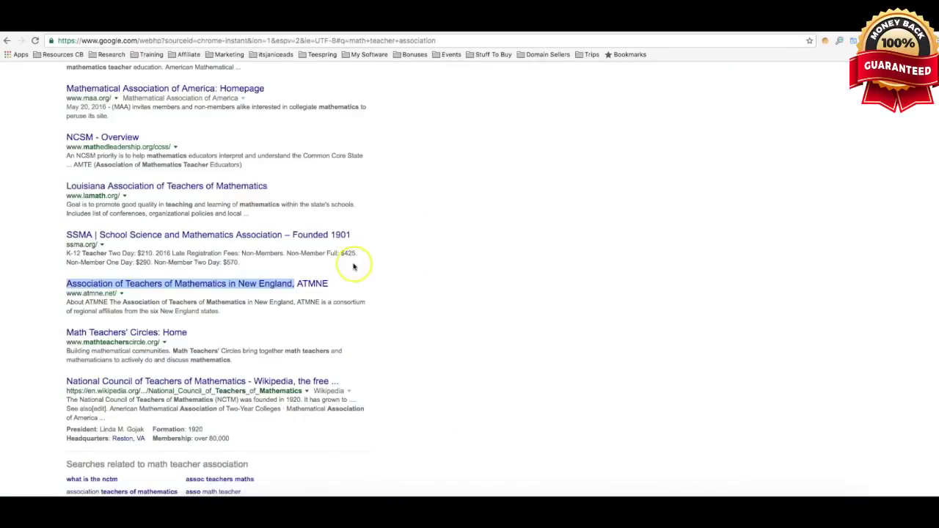
scroll(354, 267, up, 2)
scroll(354, 267, up, 5)
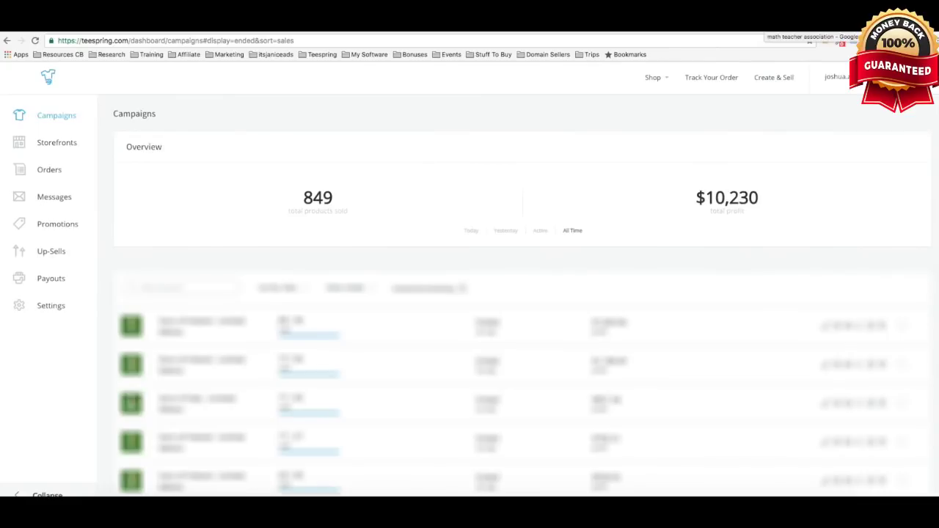
Switch to Targetr and find targets for the keyword "math teacher" with all attributes selected.
click(777, 25)
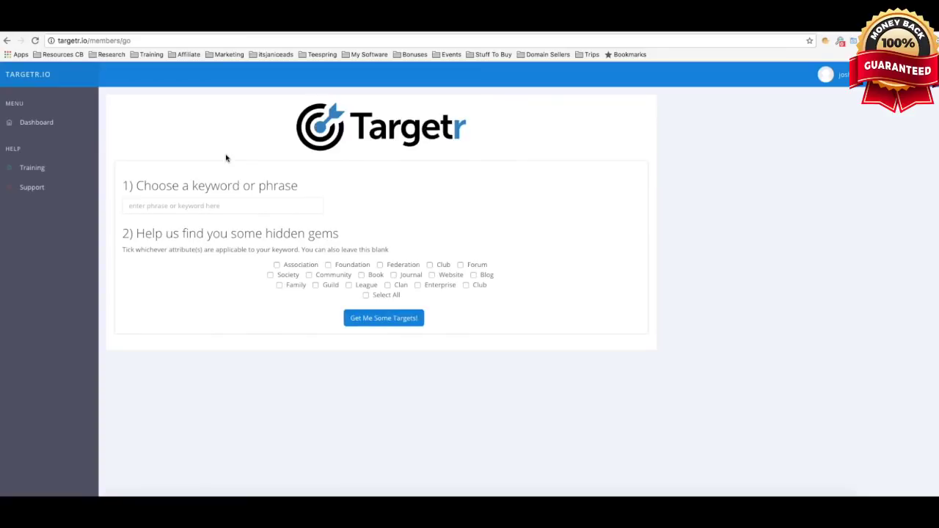
click(184, 206)
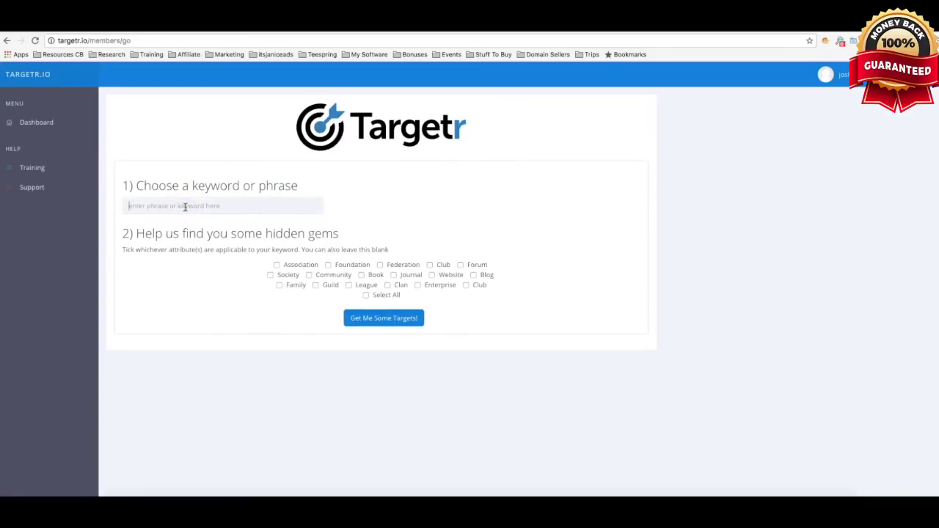
text(math teacher)
click(168, 196)
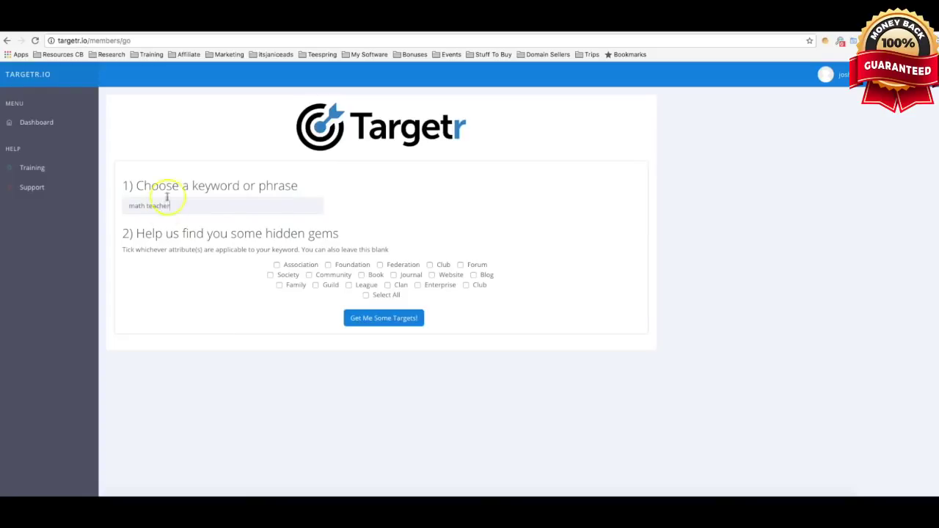
click(365, 294)
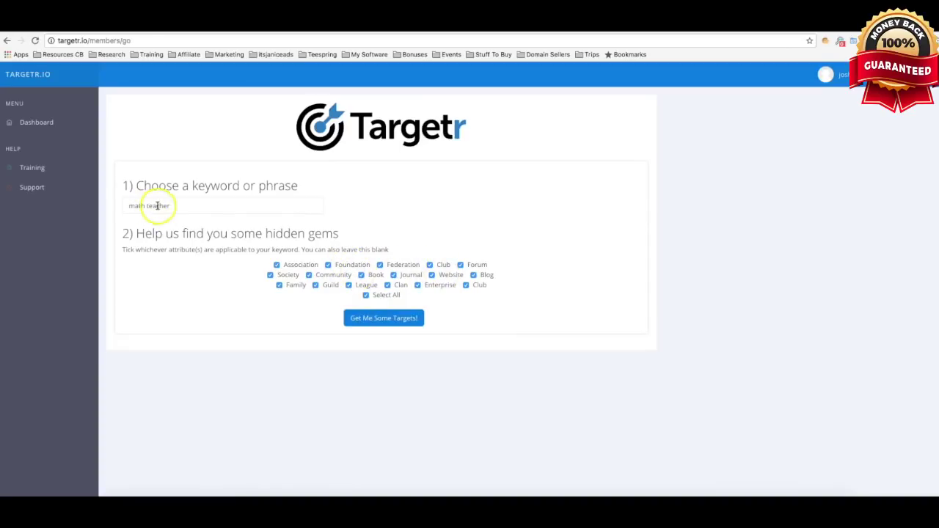
click(380, 318)
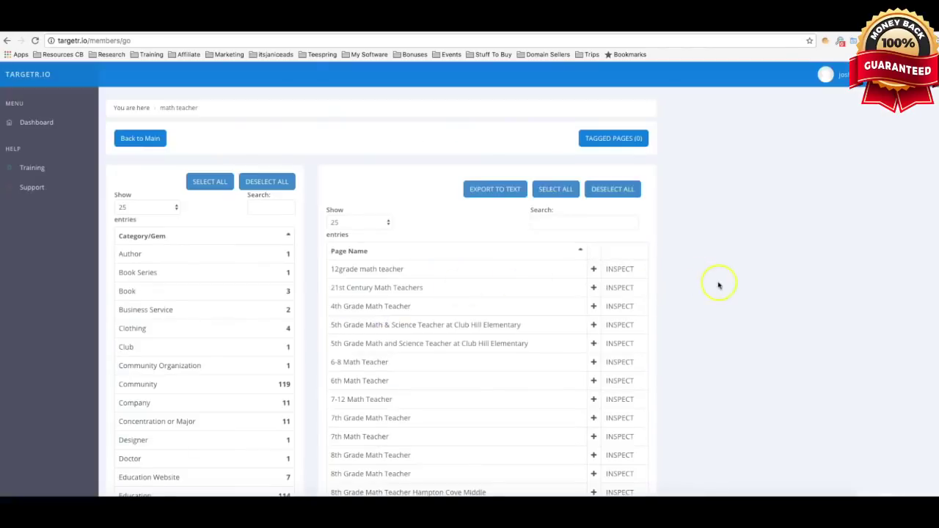
Look through the first page of math teacher results, checking the page names and the total number of entries.
scroll(720, 291, down, 2)
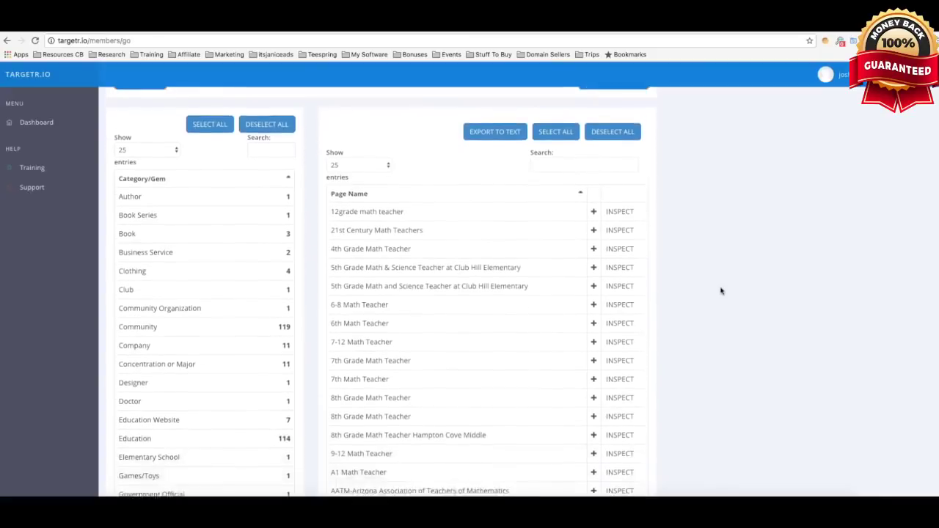
scroll(720, 292, down, 1)
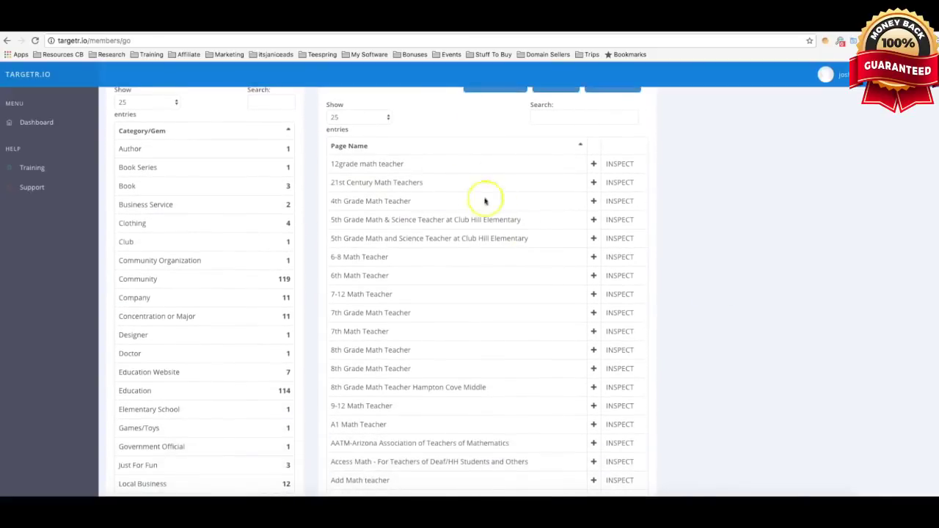
scroll(477, 251, down, 5)
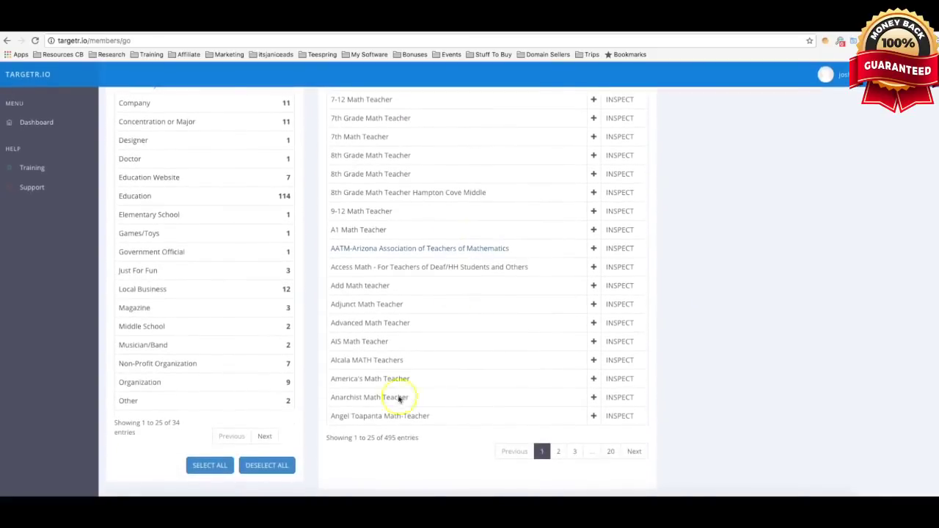
drag(419, 438, 391, 438)
click(433, 438)
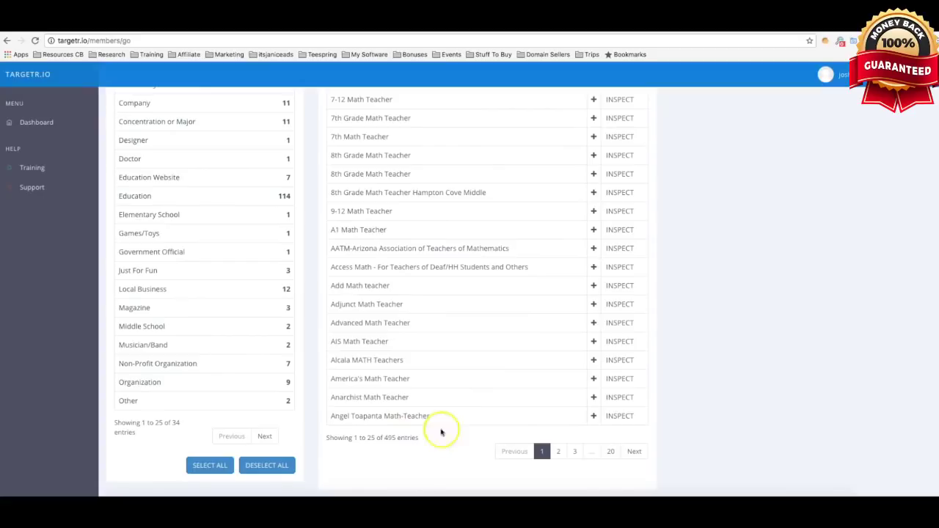
scroll(373, 316, up, 5)
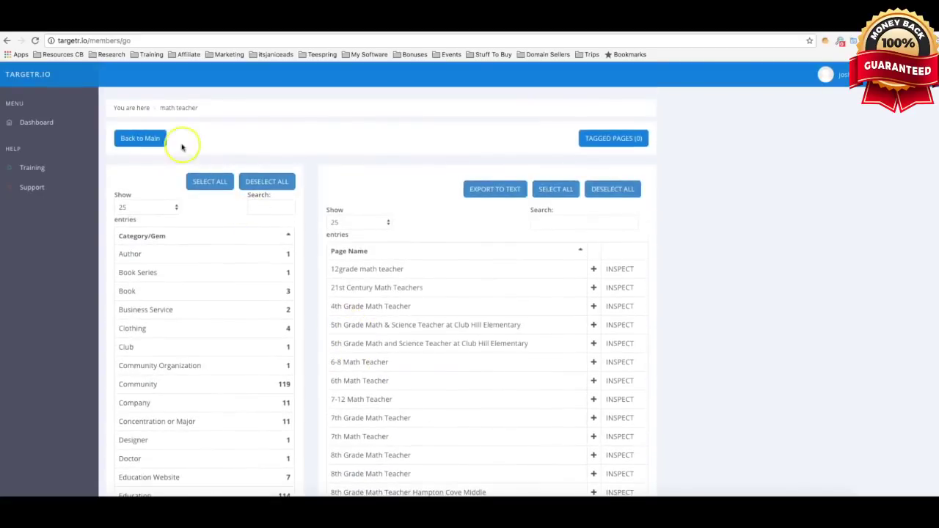
scroll(404, 235, down, 2)
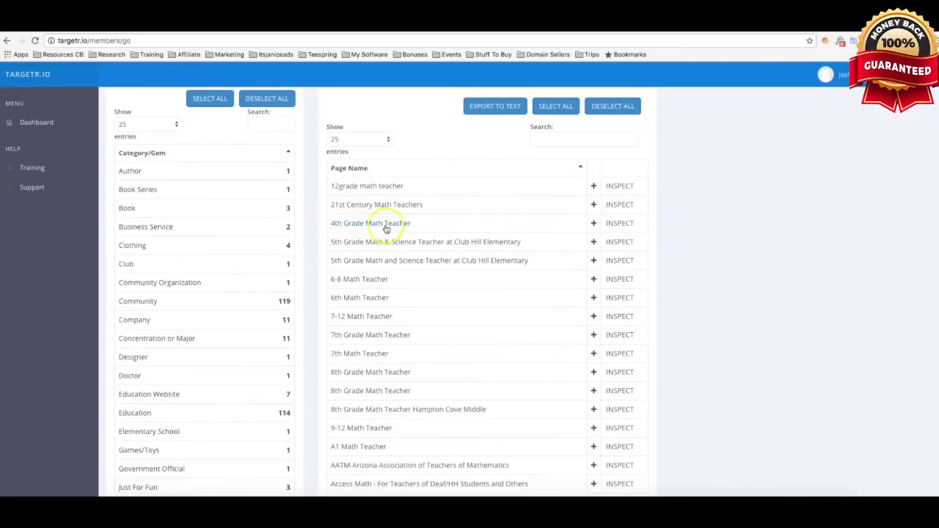
scroll(386, 229, down, 1)
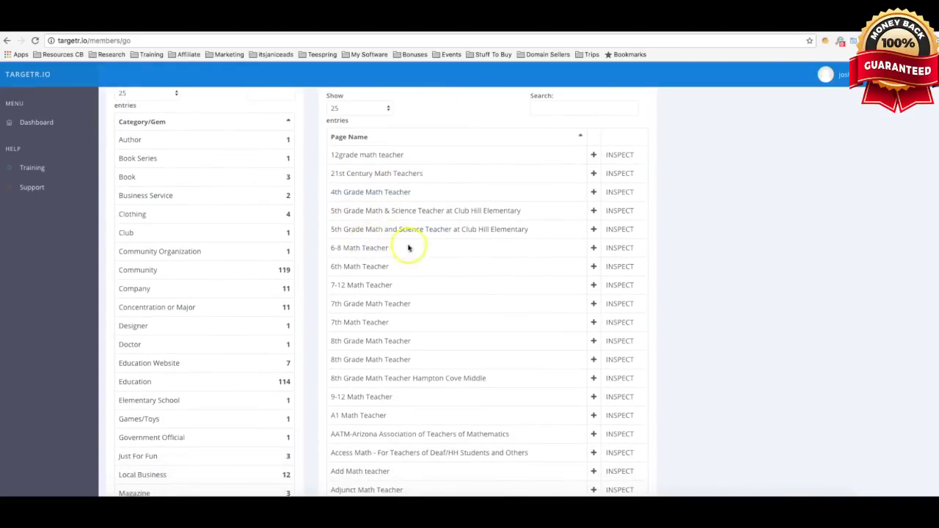
scroll(428, 262, down, 2)
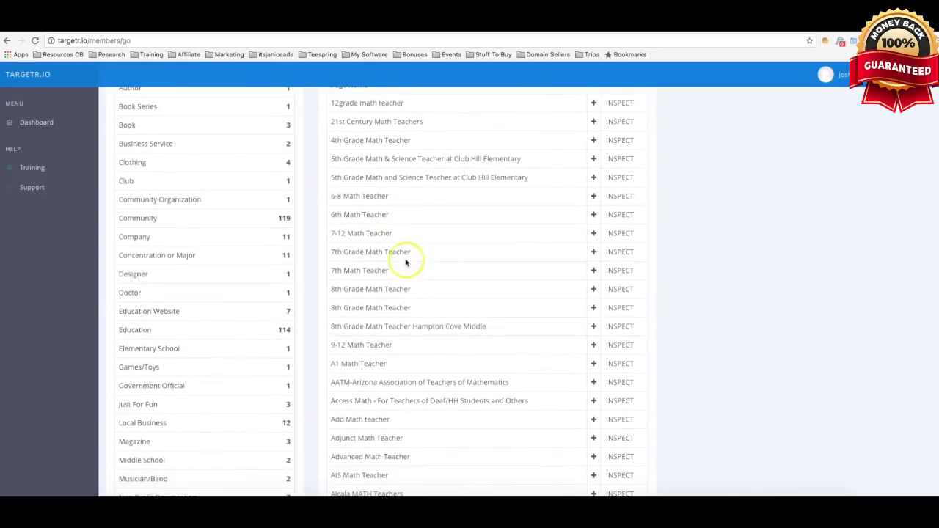
scroll(462, 302, down, 1)
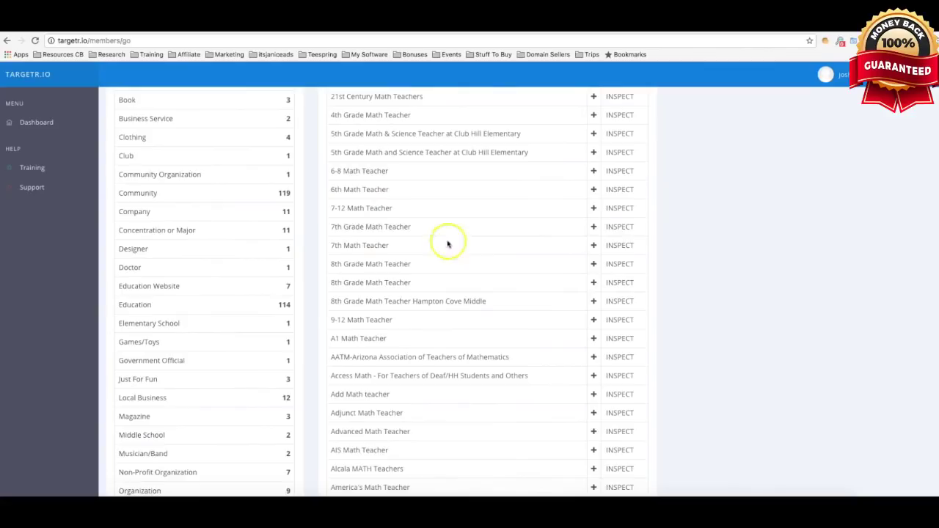
scroll(481, 259, down, 1)
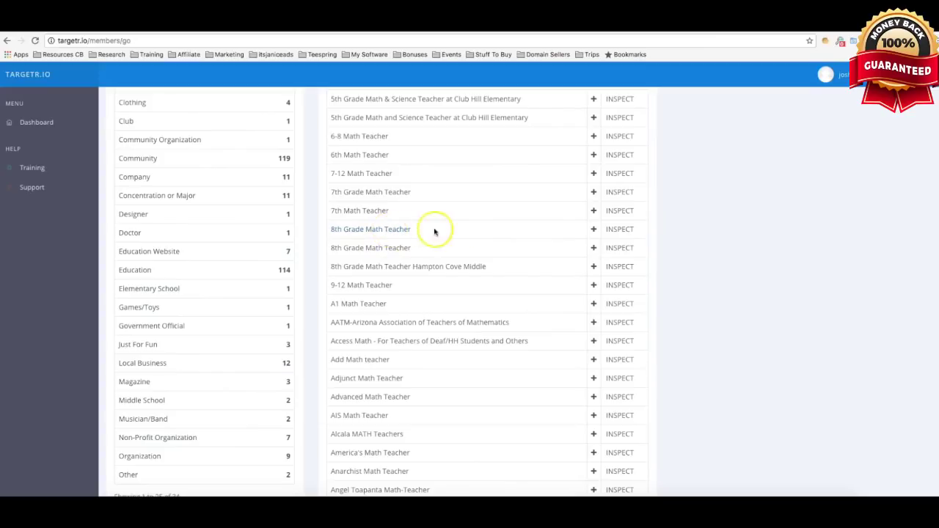
scroll(462, 234, down, 2)
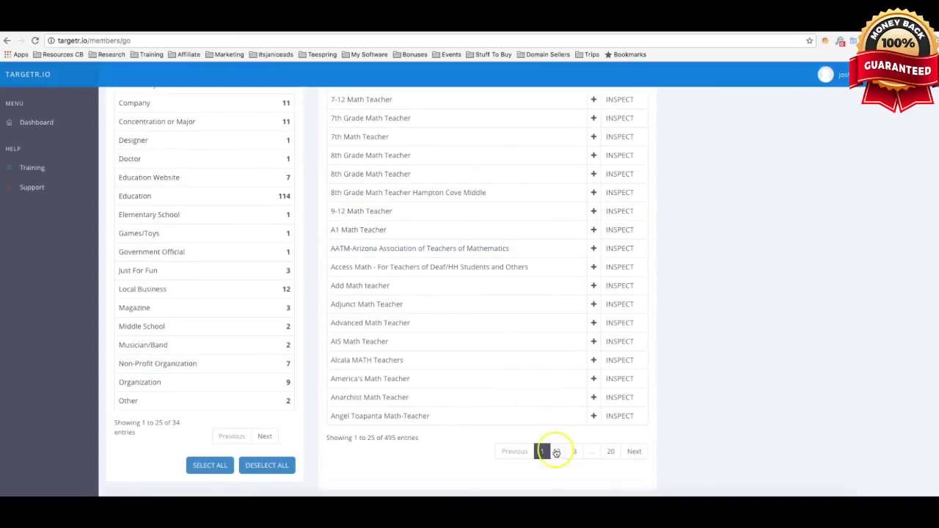
Show the second page of math teacher results and look through its page names and the category list.
click(557, 451)
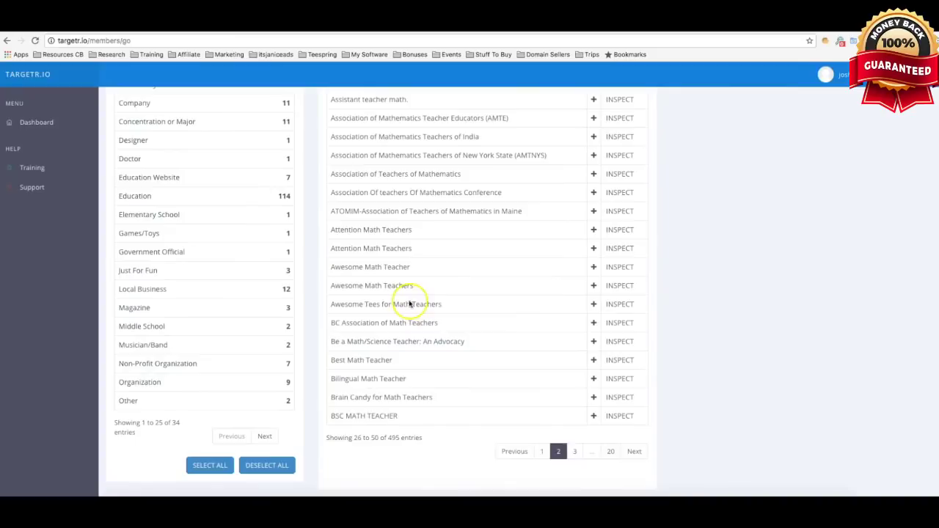
scroll(413, 301, up, 1)
scroll(455, 240, down, 1)
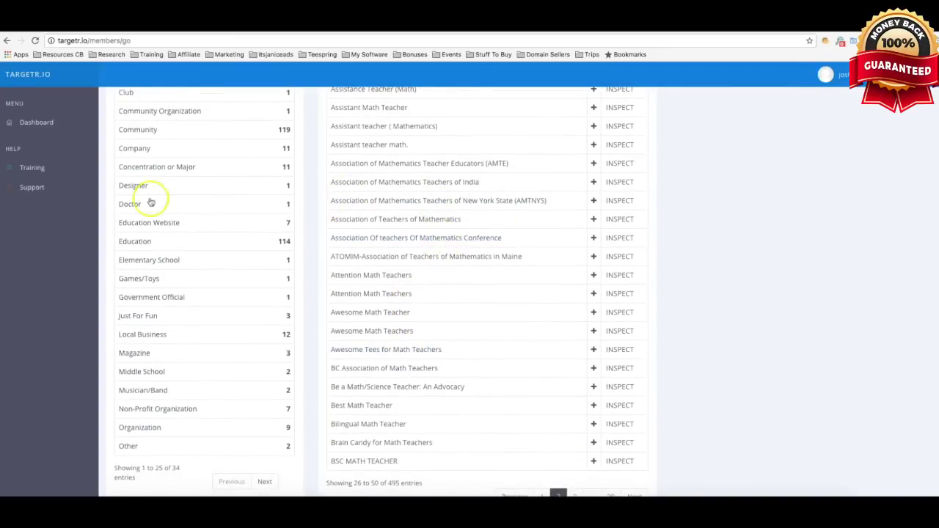
scroll(176, 264, up, 4)
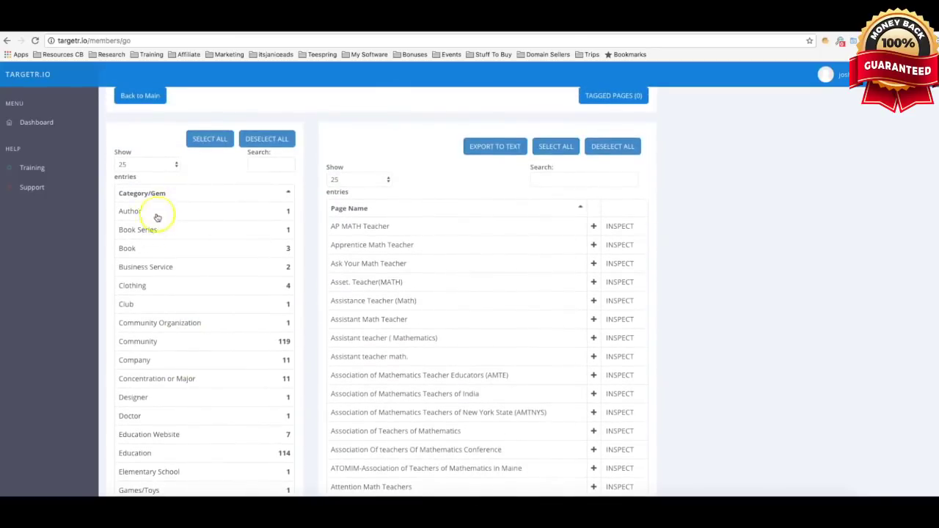
Inspect the Association of Mathematics Teachers of New York State (AMTNYS) page from the math teacher results.
scroll(151, 327, down, 2)
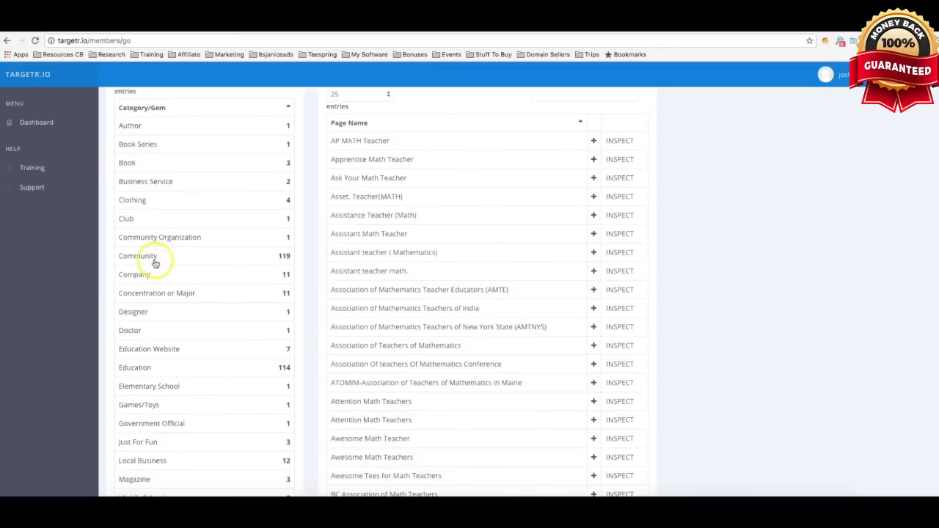
scroll(215, 275, down, 1)
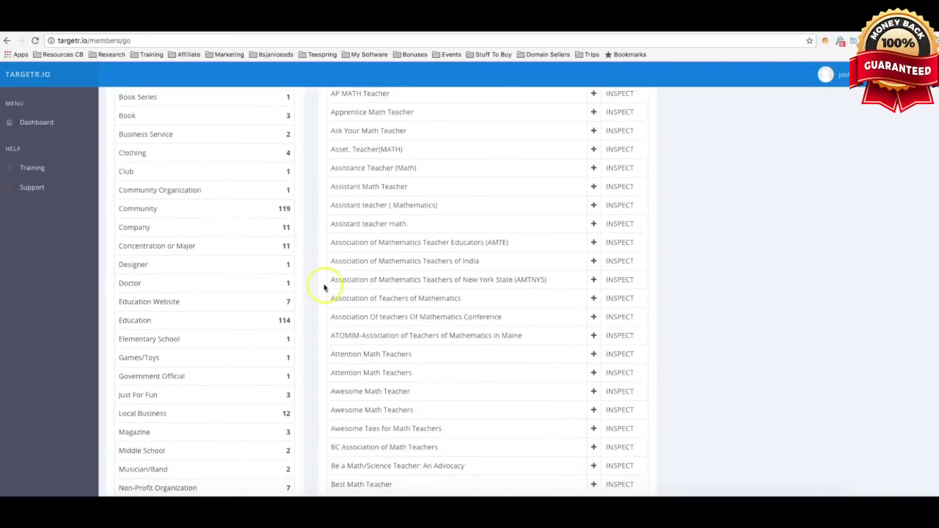
scroll(415, 315, down, 3)
scroll(477, 345, up, 1)
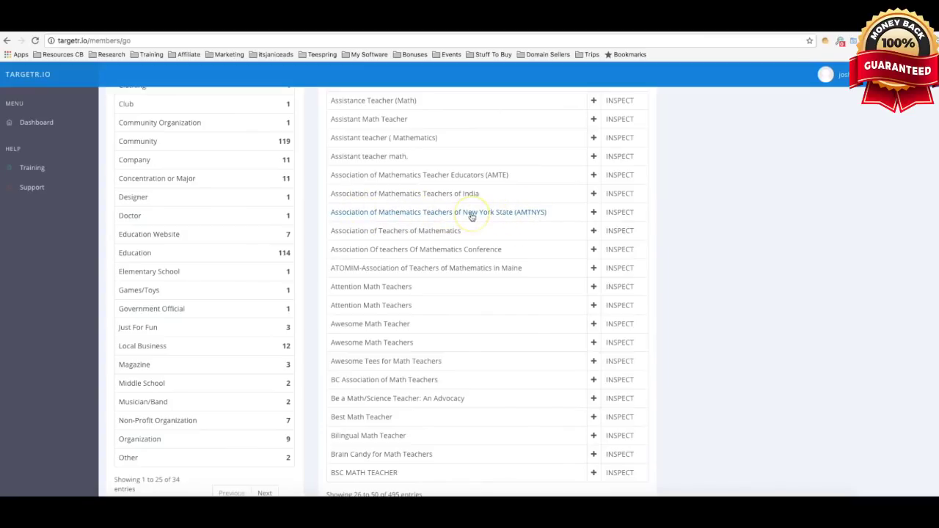
click(502, 216)
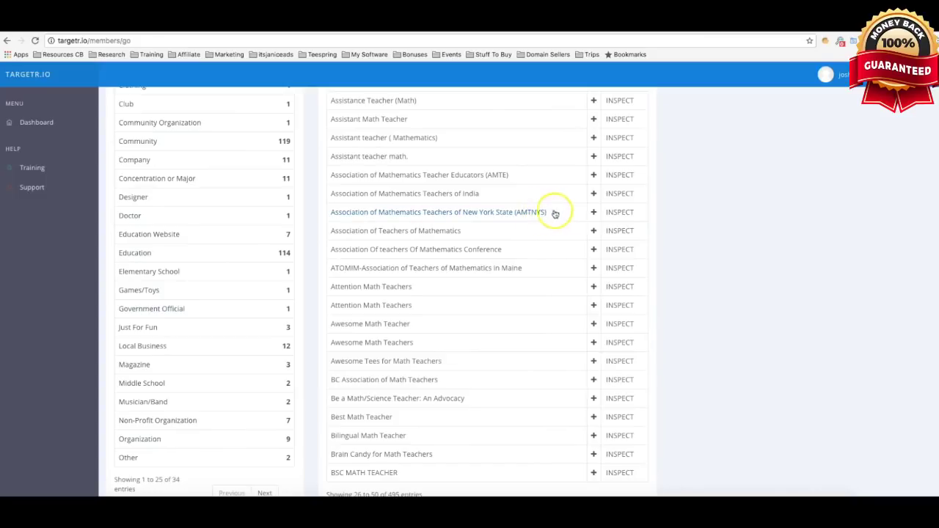
click(627, 213)
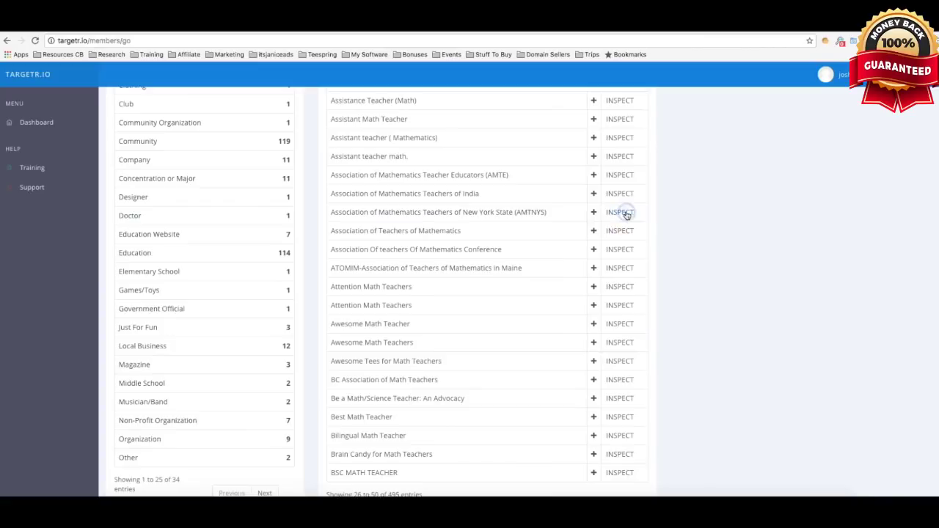
Look through the pages related to AMTNYS, checking their names, their categories and the number of entries.
scroll(484, 256, up, 3)
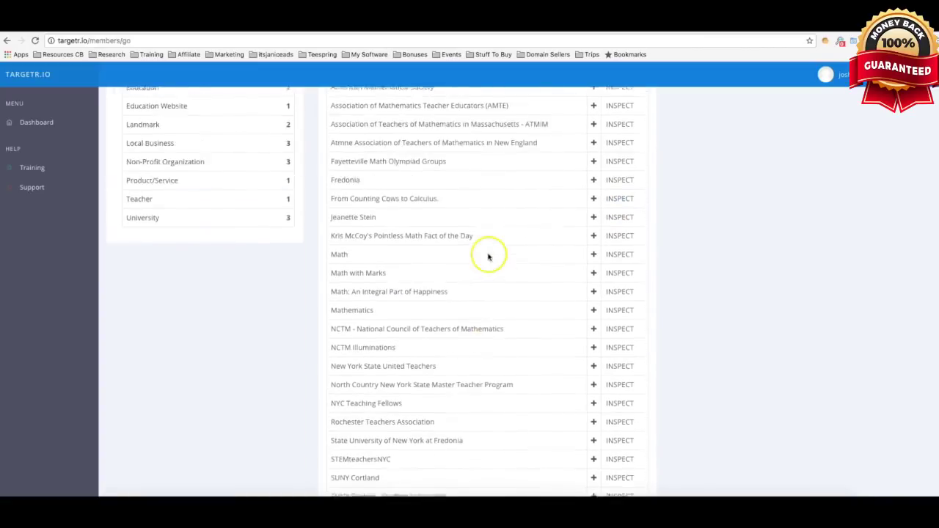
scroll(407, 242, up, 1)
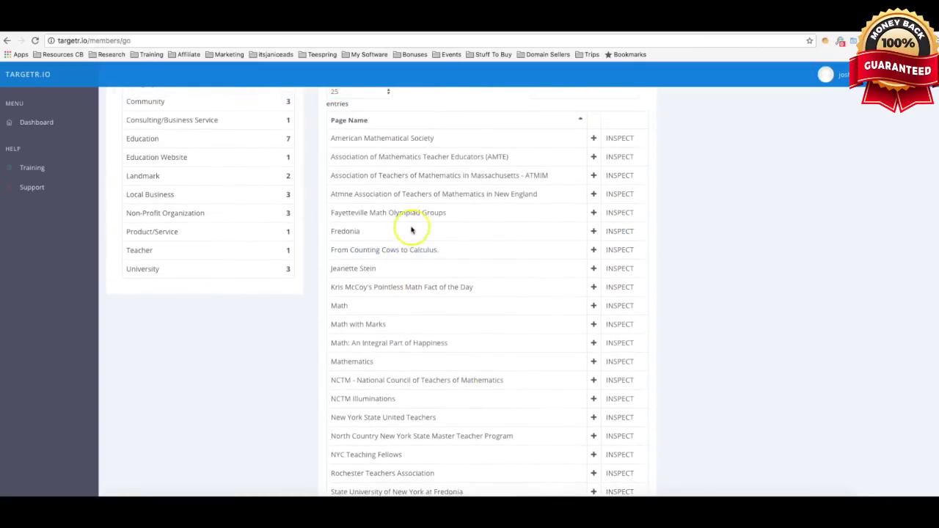
scroll(409, 273, down, 1)
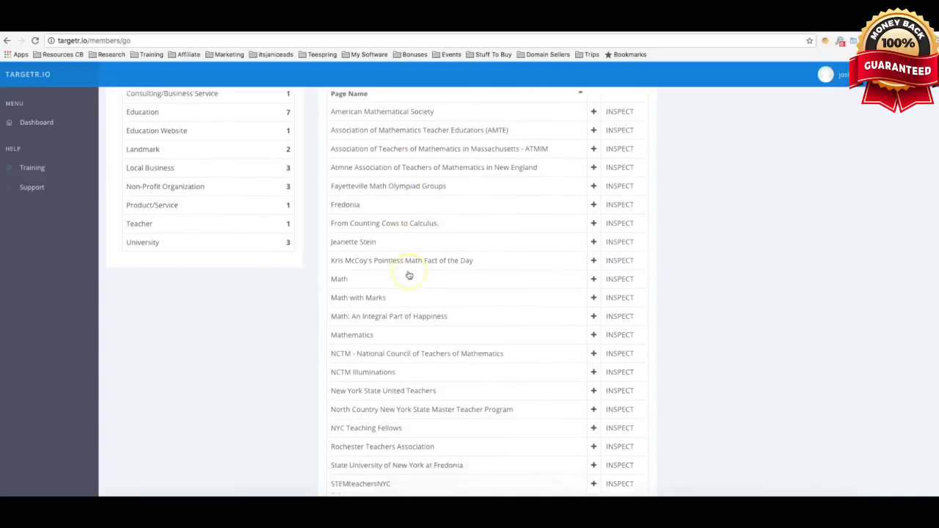
scroll(408, 275, down, 3)
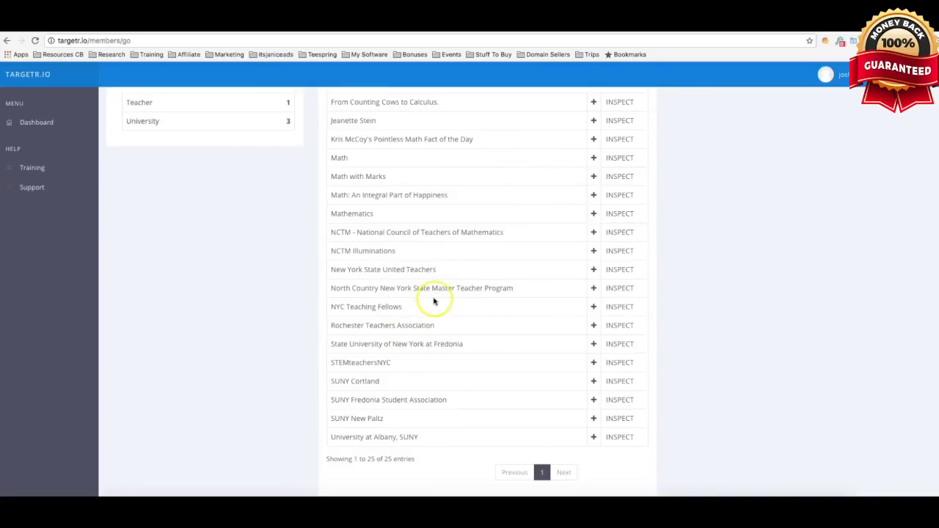
scroll(433, 301, up, 4)
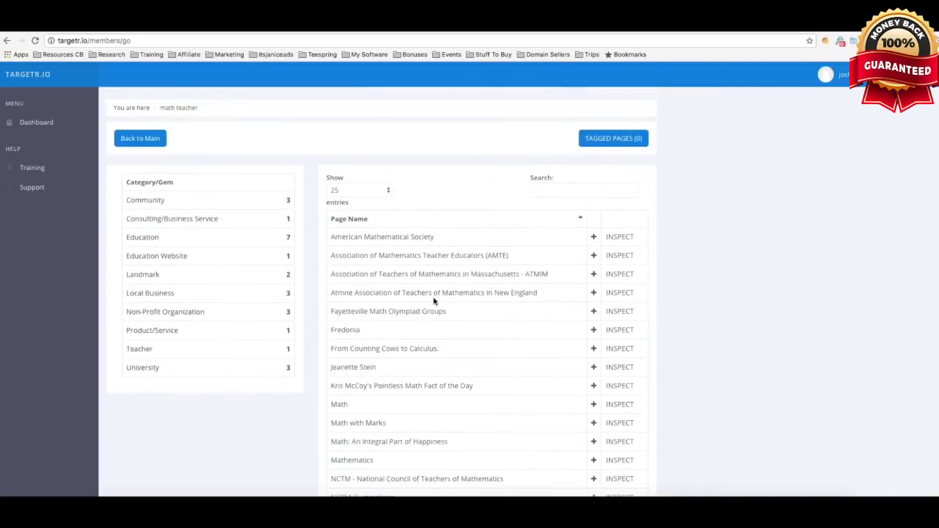
scroll(433, 301, down, 1)
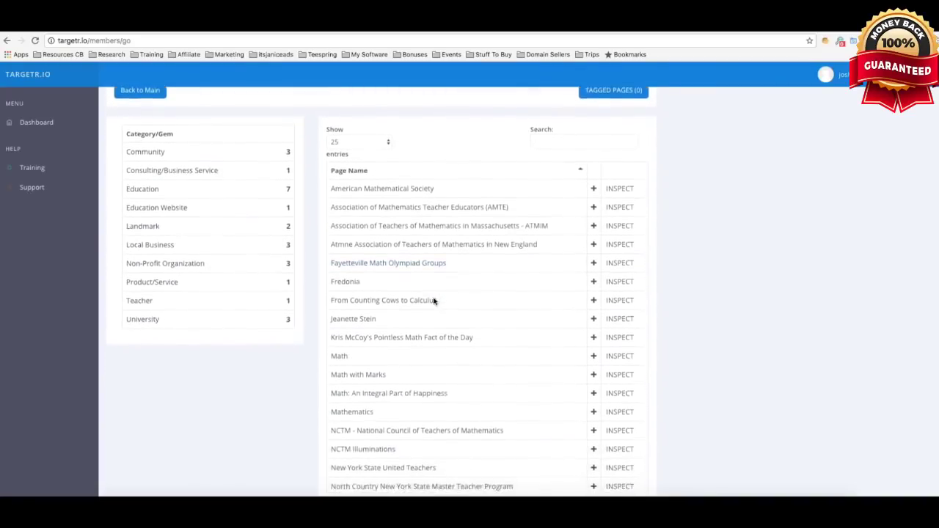
scroll(447, 229, down, 3)
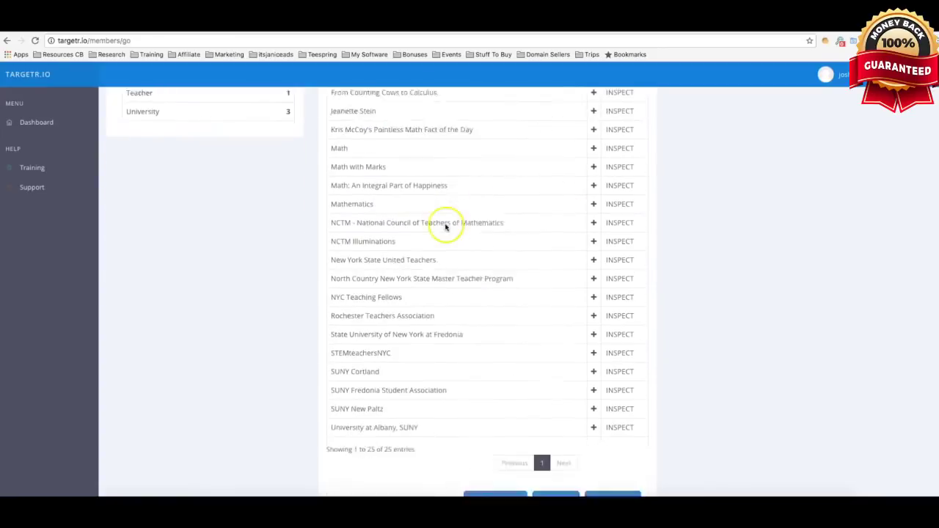
scroll(445, 227, down, 1)
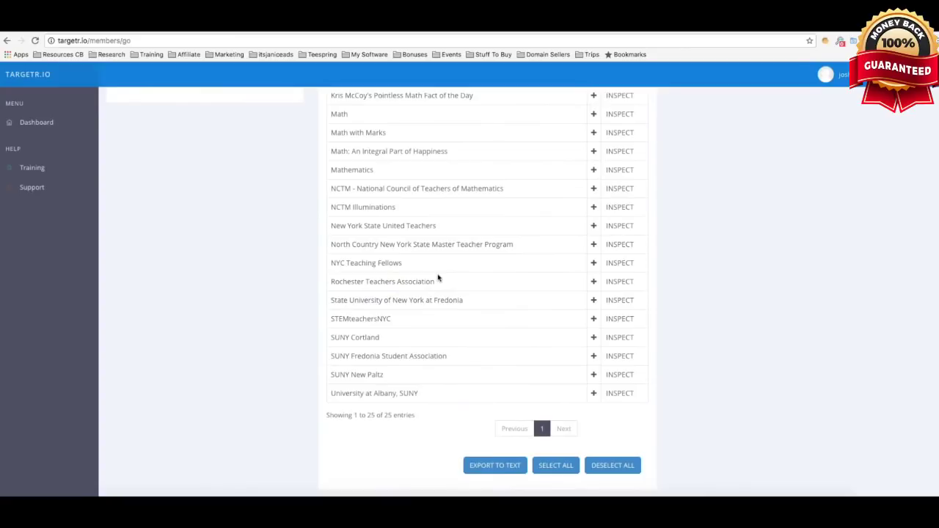
Tag the six consecutive related pages from NCTM - National Council of Teachers of Mathematics through Rochester Teachers Association.
scroll(519, 247, up, 3)
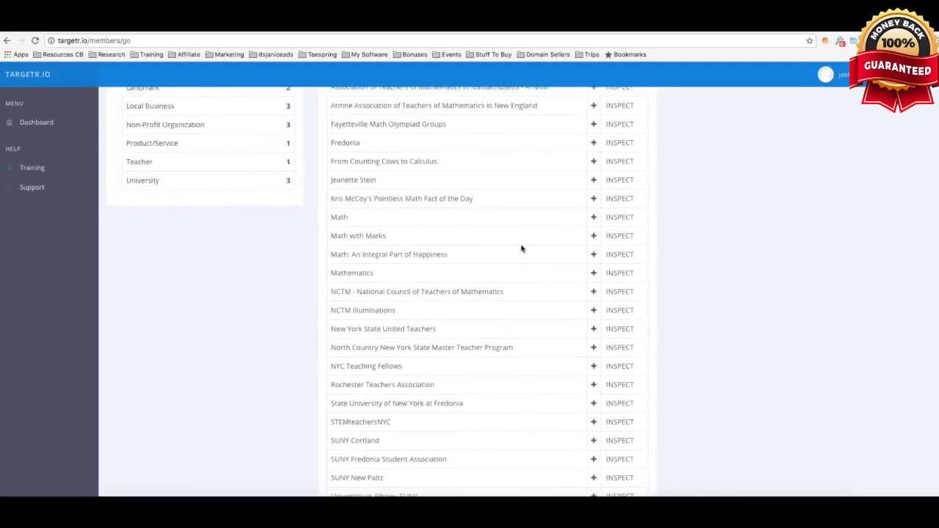
scroll(521, 248, down, 2)
scroll(522, 249, down, 1)
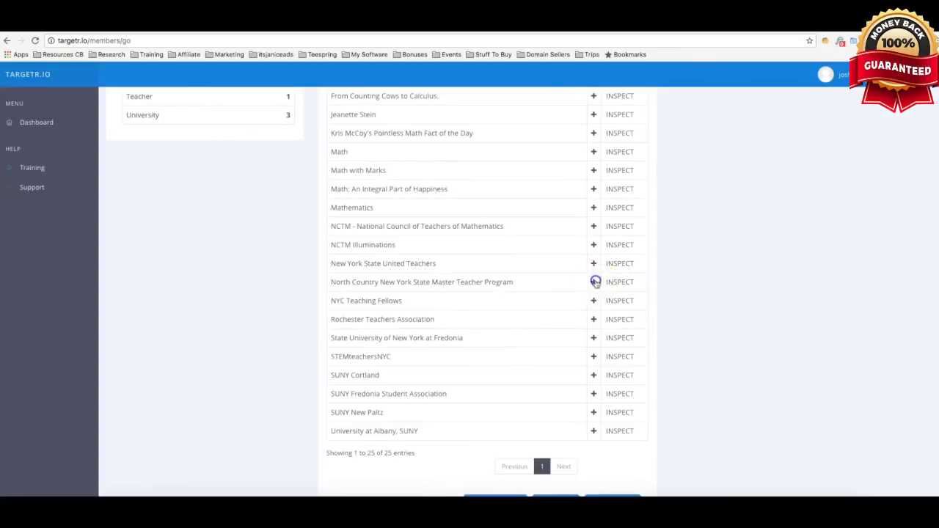
click(593, 281)
click(593, 300)
click(593, 263)
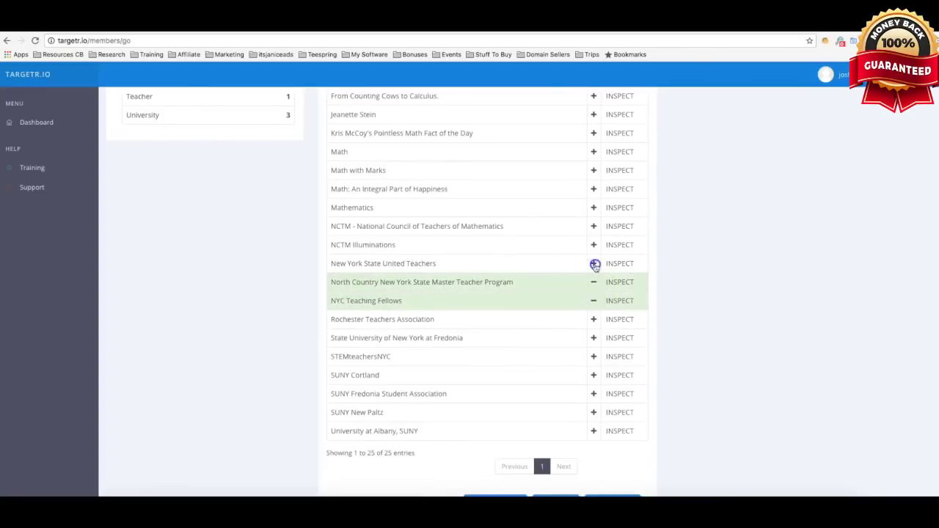
click(594, 245)
click(593, 226)
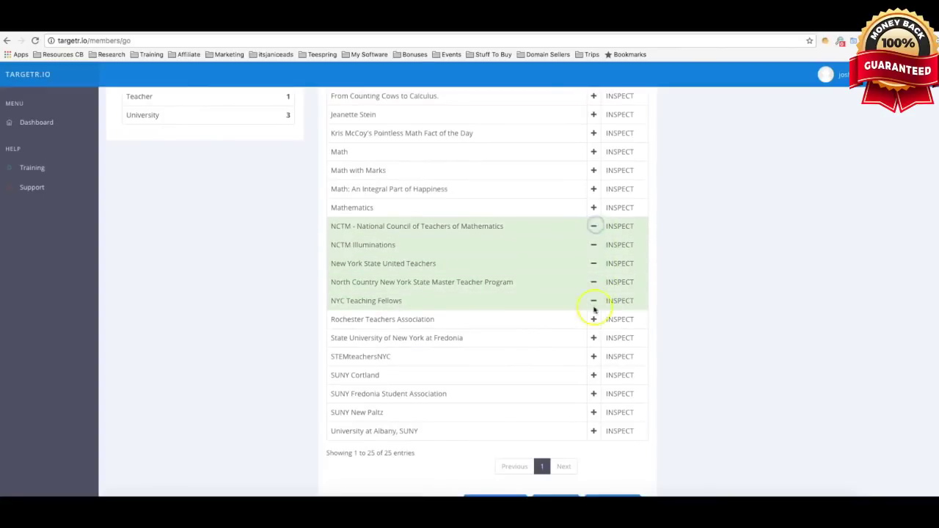
click(595, 319)
Open the tagged pages as a list of interests to copy and select its entire text.
scroll(595, 317, up, 4)
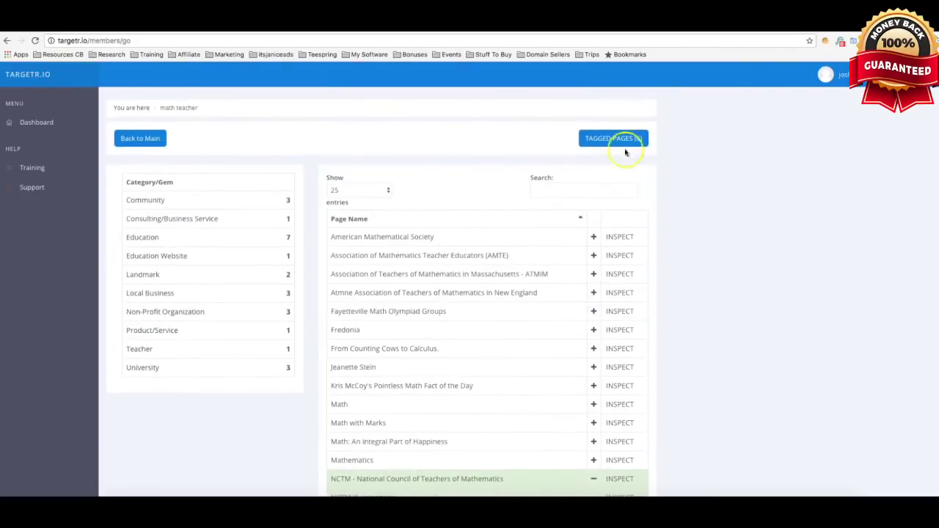
click(626, 138)
drag(478, 161, 348, 142)
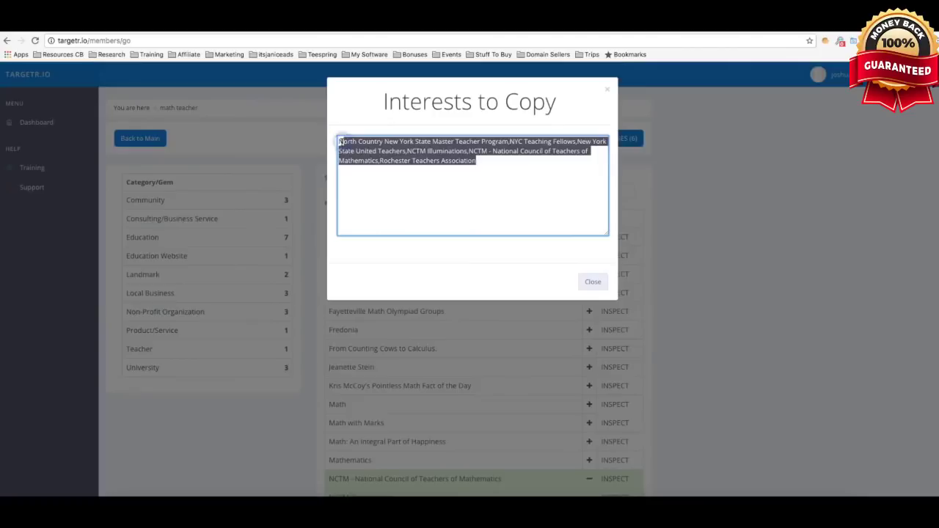
double_click(342, 142)
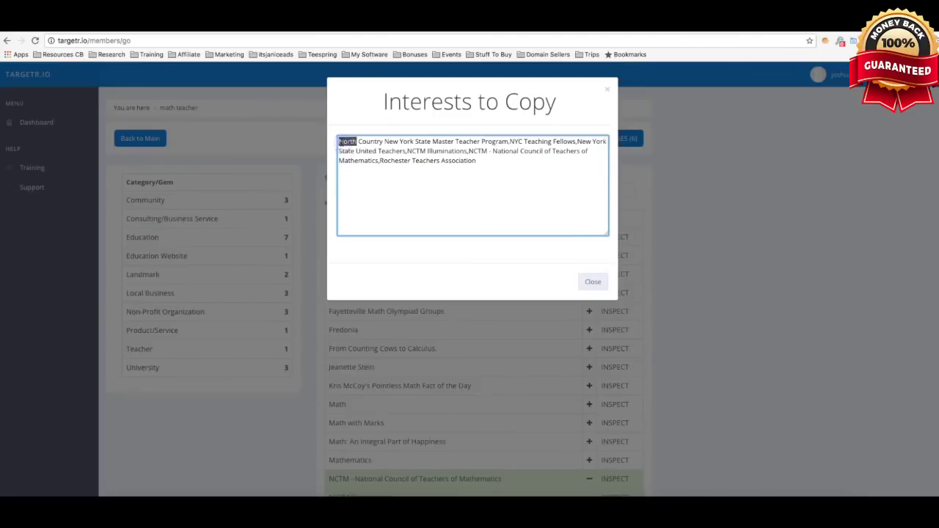
triple_click(364, 151)
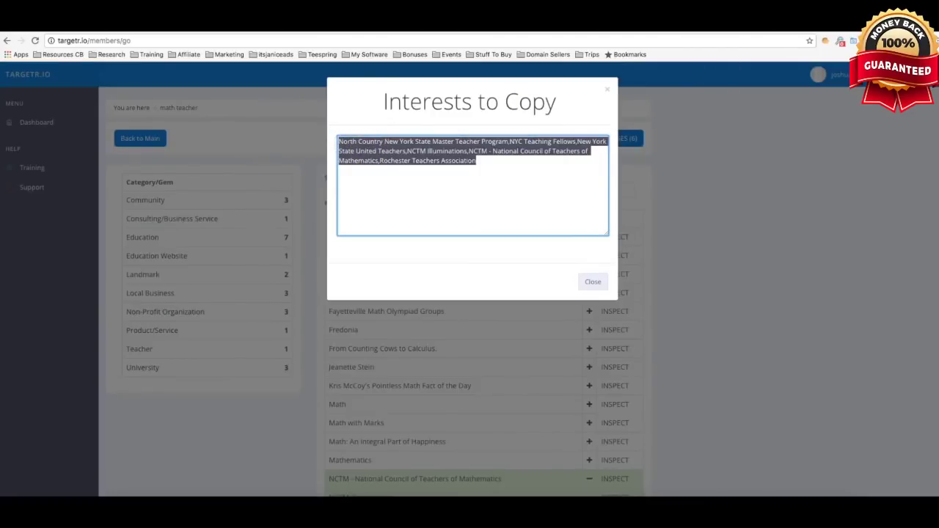
Switch to the Google results for math teacher association to compare the organization names, and return to the Targetr interests list.
key(ctrl+Tab)
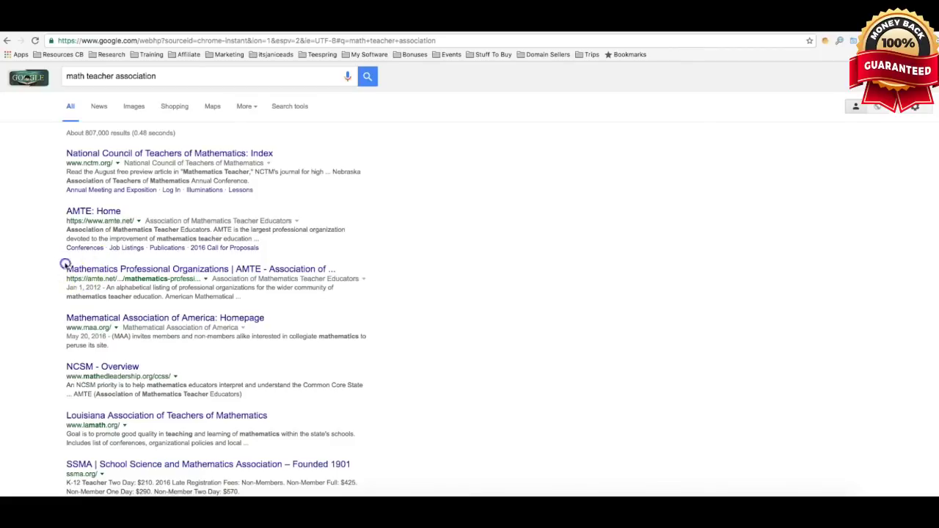
drag(206, 263, 216, 269)
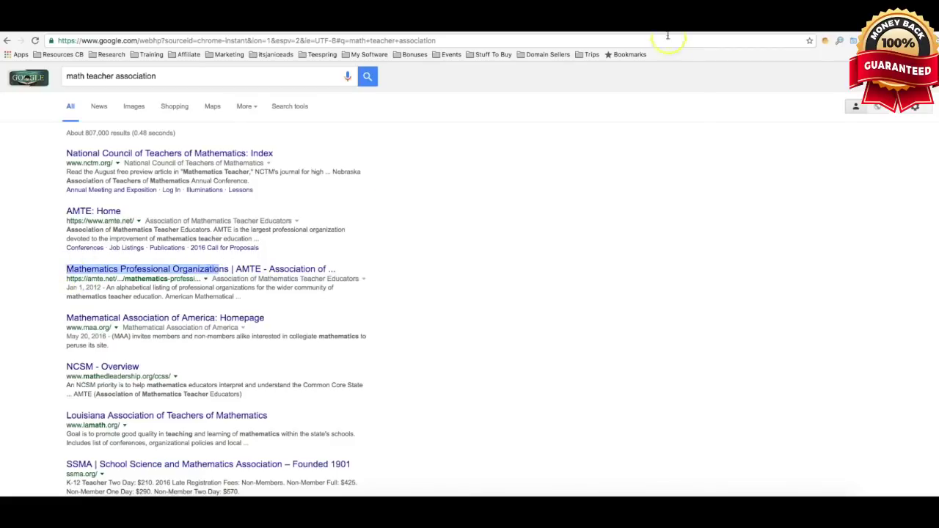
key(ctrl+Tab)
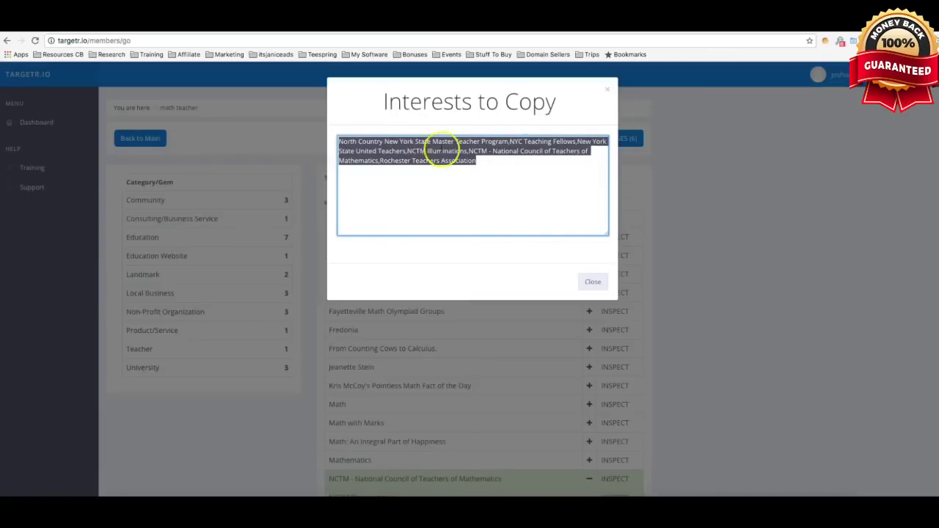
Close the interests list and look over the tagged rows among the related pages.
click(594, 283)
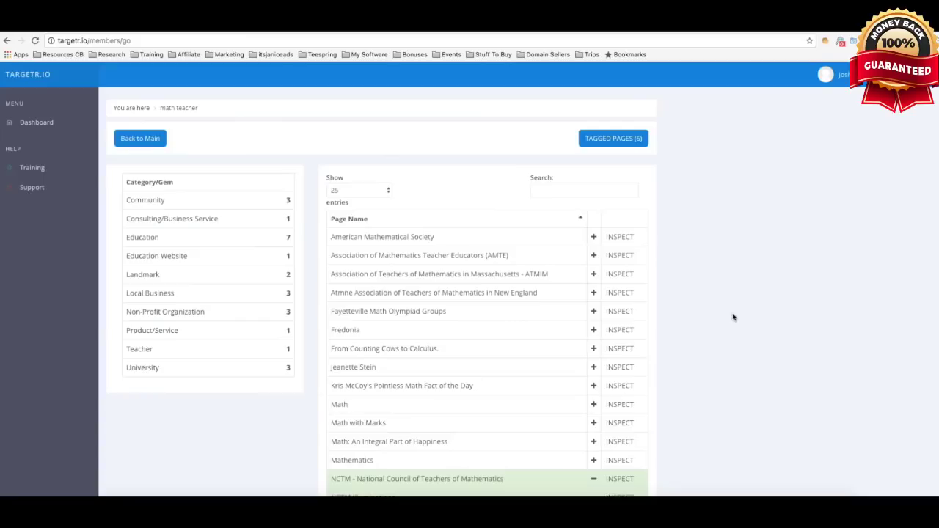
scroll(733, 317, down, 1)
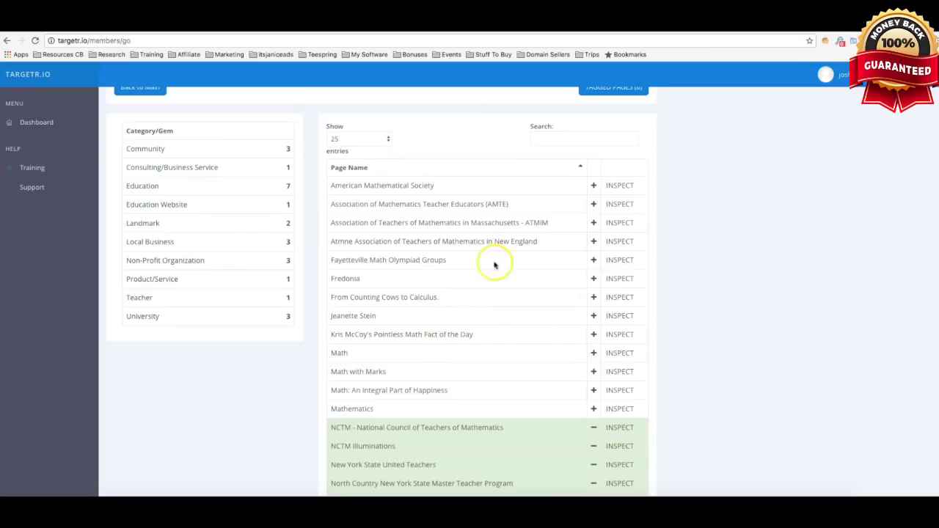
scroll(488, 377, down, 3)
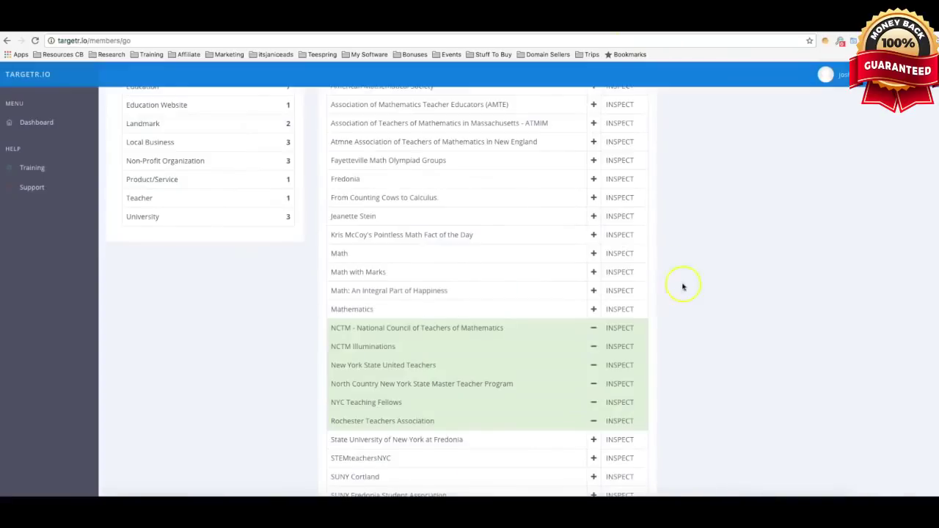
scroll(698, 306, up, 1)
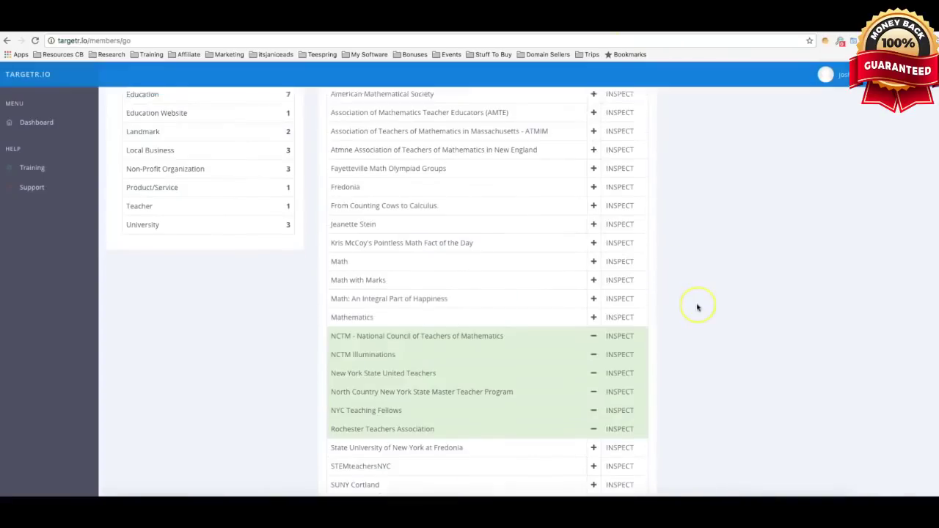
scroll(698, 306, up, 3)
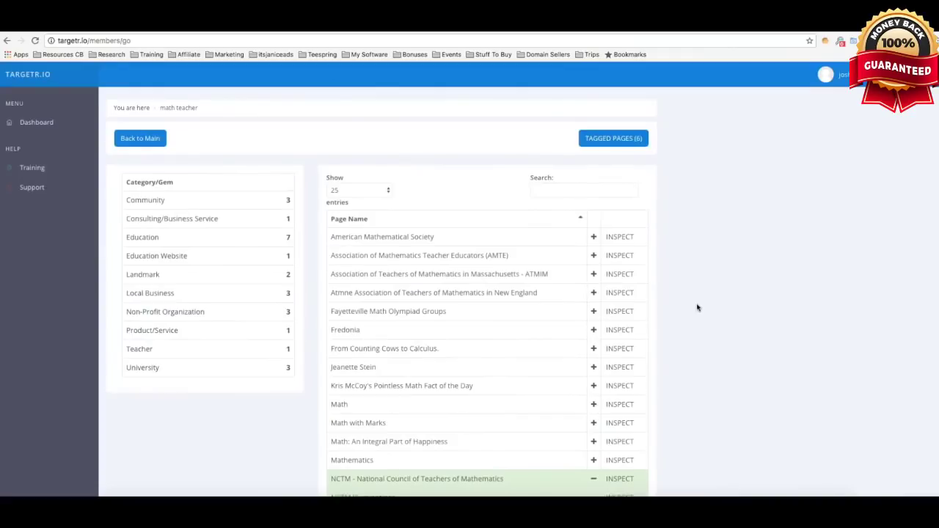